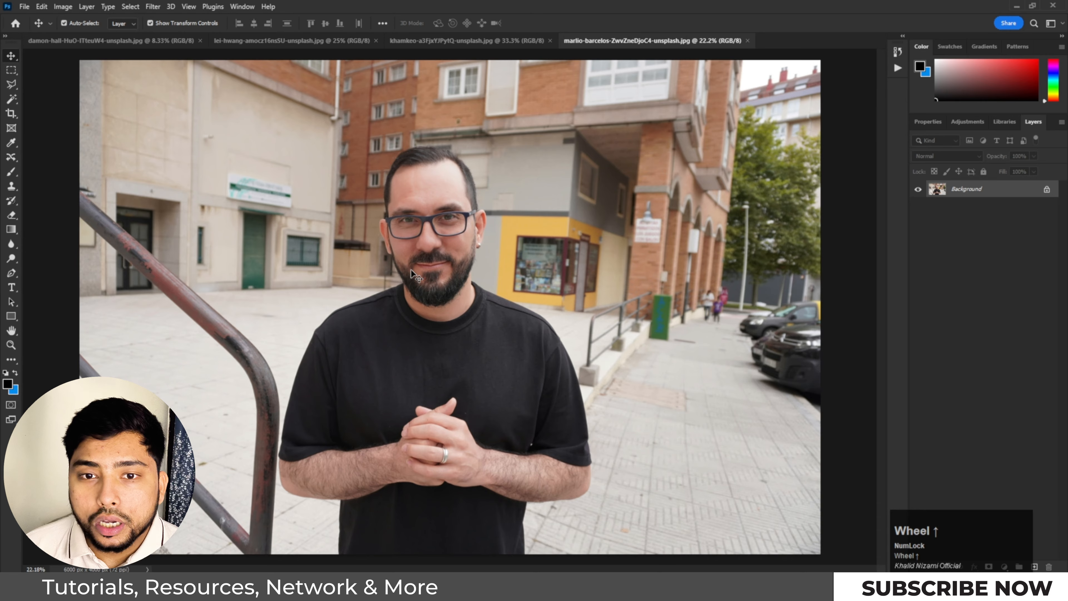
# Step: Add an empty layer above the Background and set up the Blur tool with a larger brush and Sample All Layers enabled
pyautogui.rightClick(14, 248)
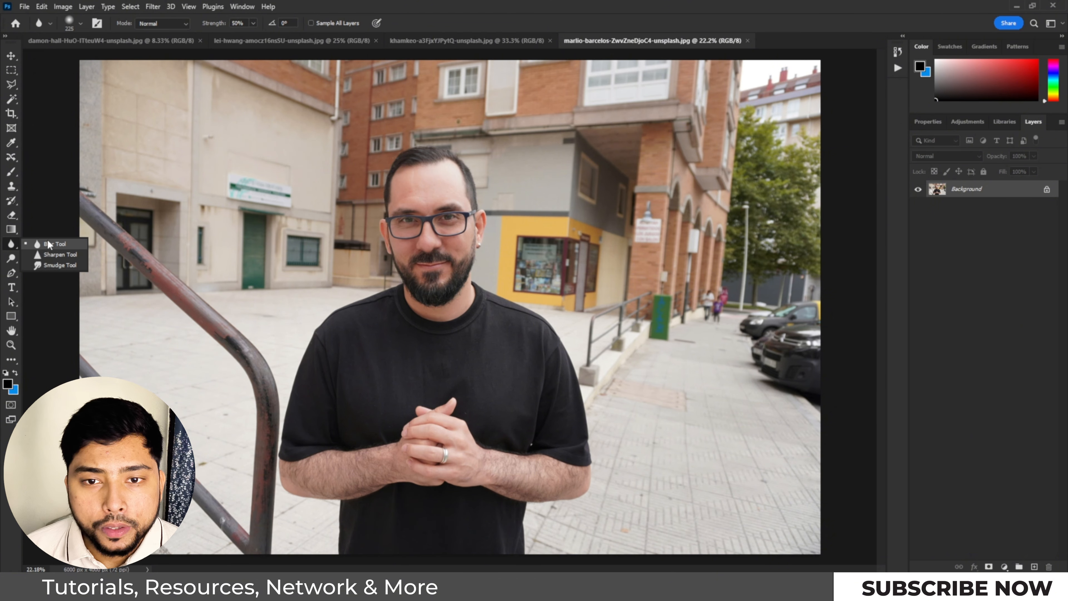
pyautogui.click(57, 244)
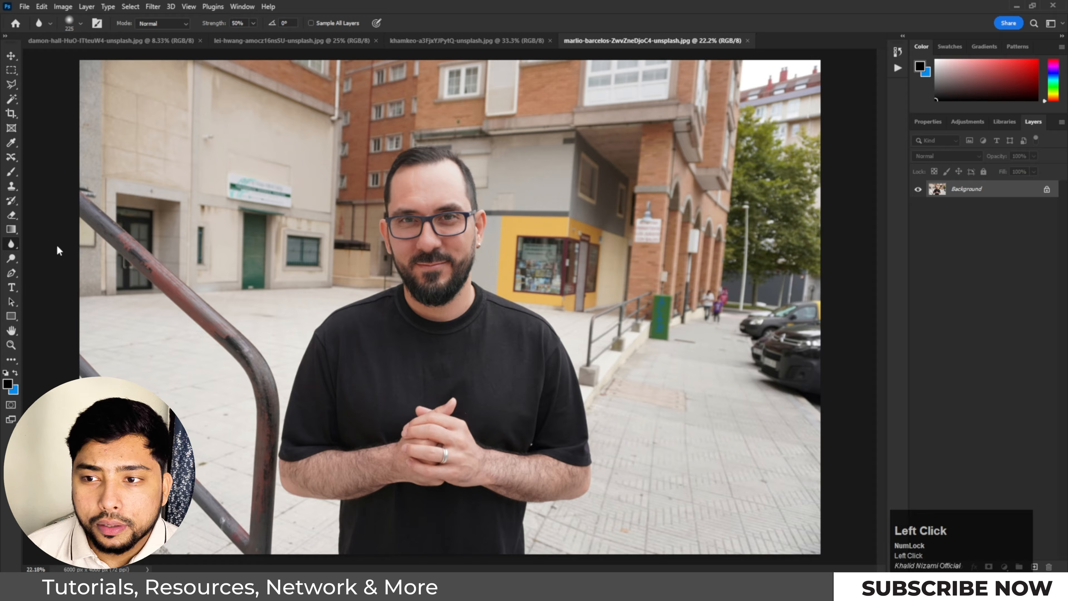
pyautogui.click(11, 55)
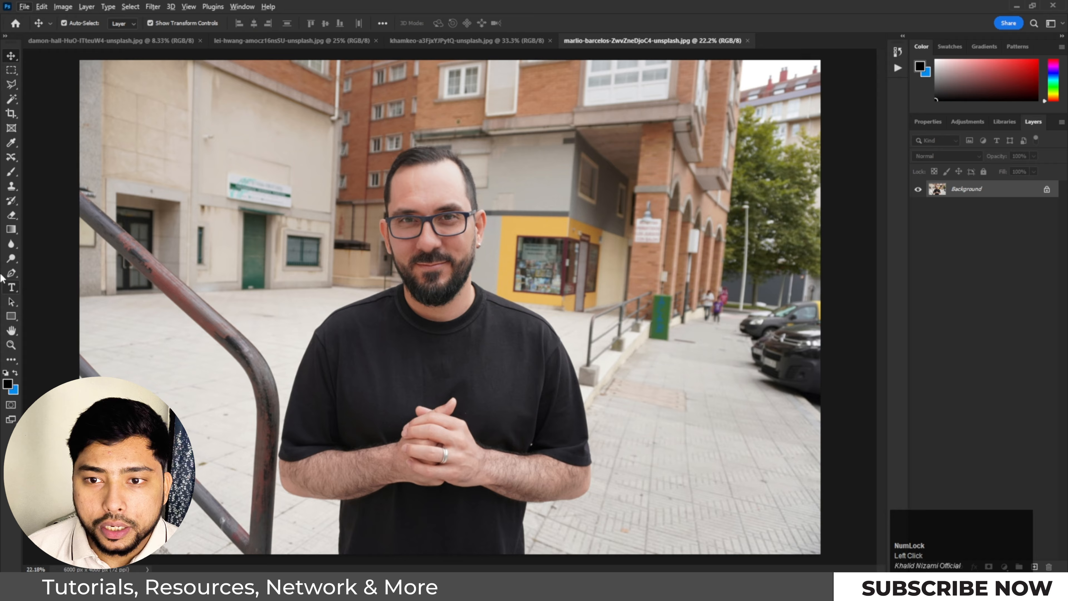
pyautogui.click(11, 244)
pyautogui.keyDown('alt'); pyautogui.rightClick(359, 240); pyautogui.keyUp('alt')
pyautogui.keyDown('alt'); pyautogui.moveTo(393, 245); pyautogui.dragTo(400, 252); pyautogui.keyUp('alt')
pyautogui.click(1035, 566)
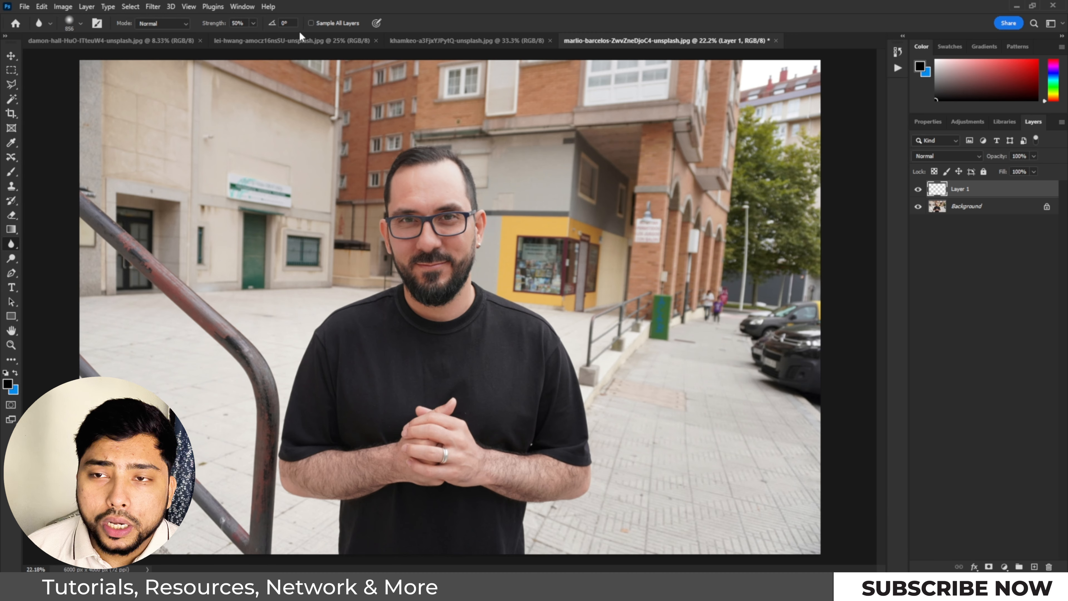
pyautogui.click(311, 23)
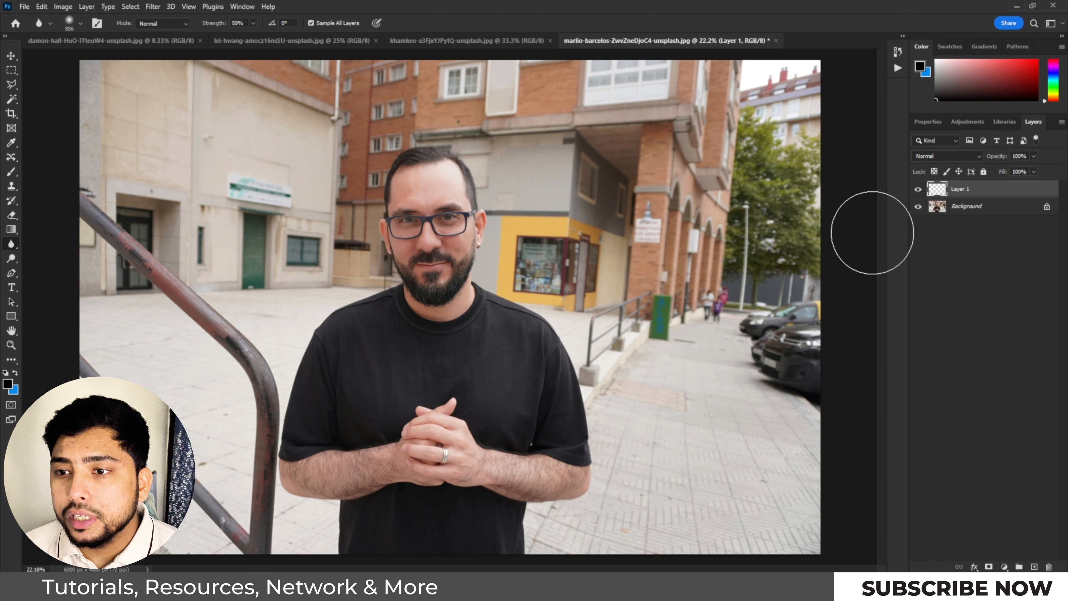
# Step: Blur the man's face on Layer 1 and toggle that layer's visibility to compare it with the original
pyautogui.moveTo(450, 229)
pyautogui.mouseDown()
pyautogui.moveTo(441, 191)
pyautogui.moveTo(415, 254)
pyautogui.moveTo(438, 205)
pyautogui.moveTo(436, 223)
pyautogui.moveTo(449, 217)
pyautogui.moveTo(431, 223)
pyautogui.moveTo(475, 214)
pyautogui.mouseUp()
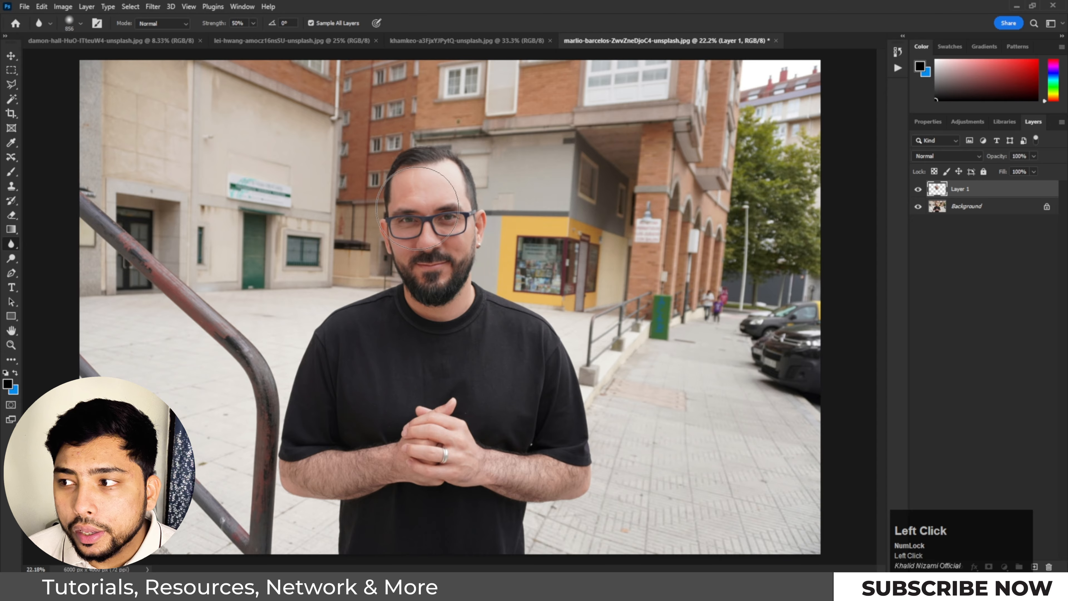
pyautogui.click(919, 190)
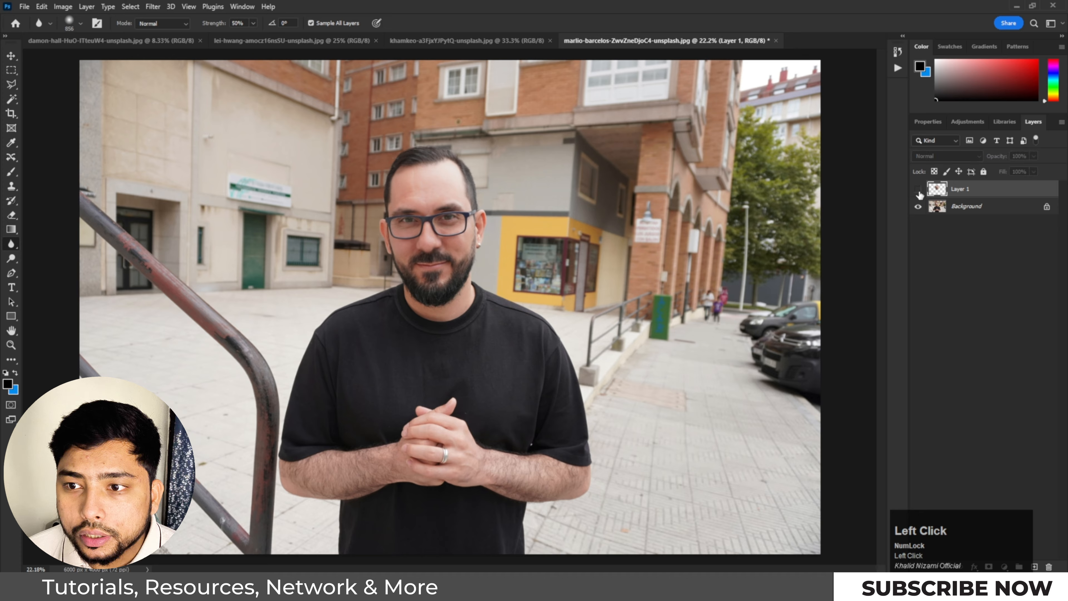
pyautogui.click(918, 190)
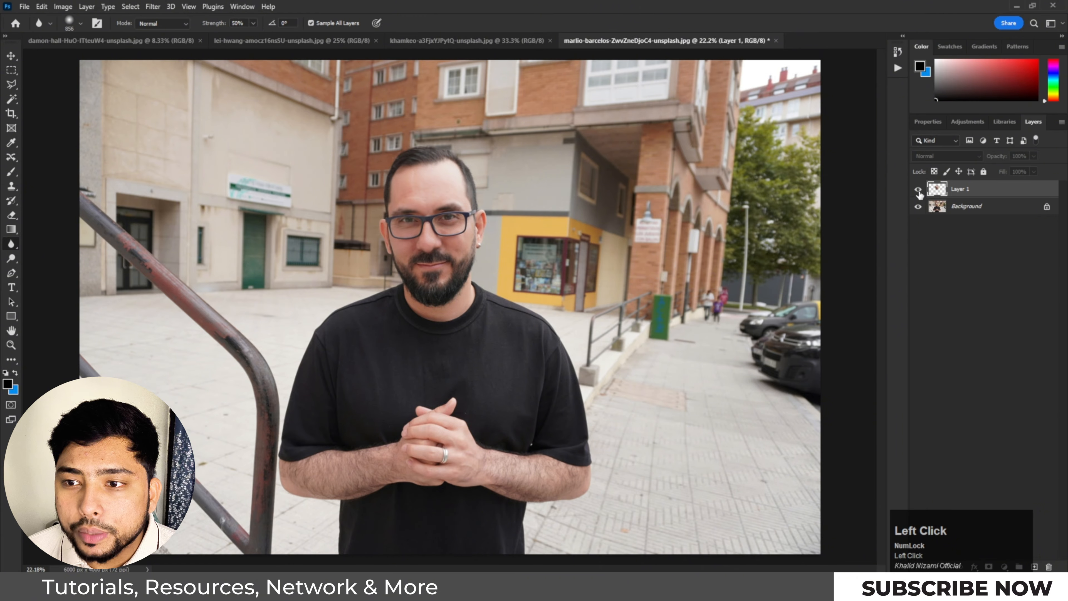
pyautogui.click(918, 190)
pyautogui.click(918, 190)
pyautogui.click(918, 190)
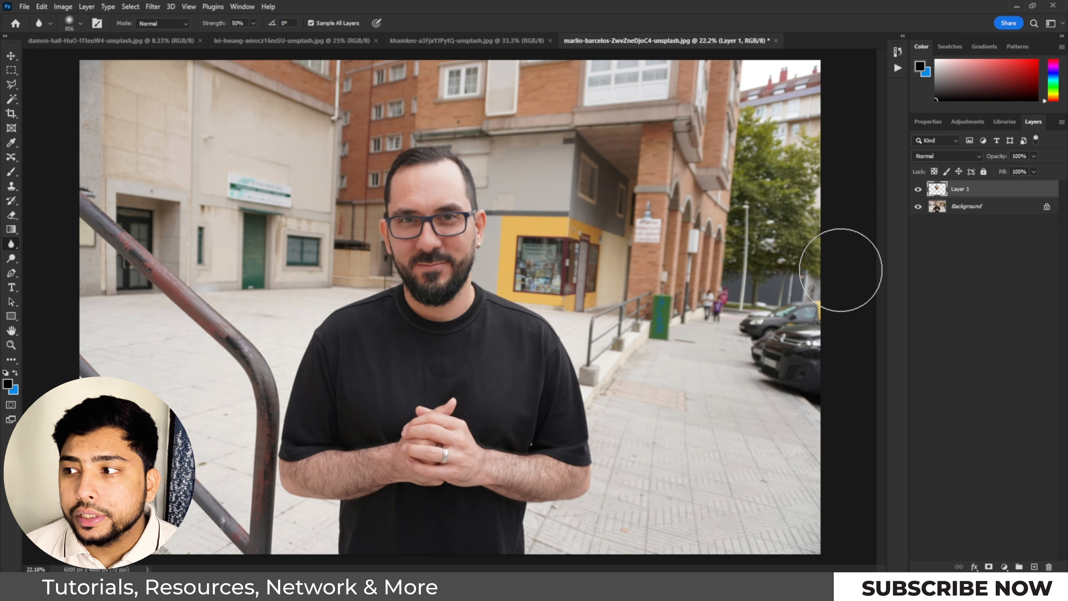
# Step: Temporarily hide the Background layer to inspect the blurred area on Layer 1, and show it again
pyautogui.scroll(-2, 766, 312)
pyautogui.scroll(2, 866, 227)
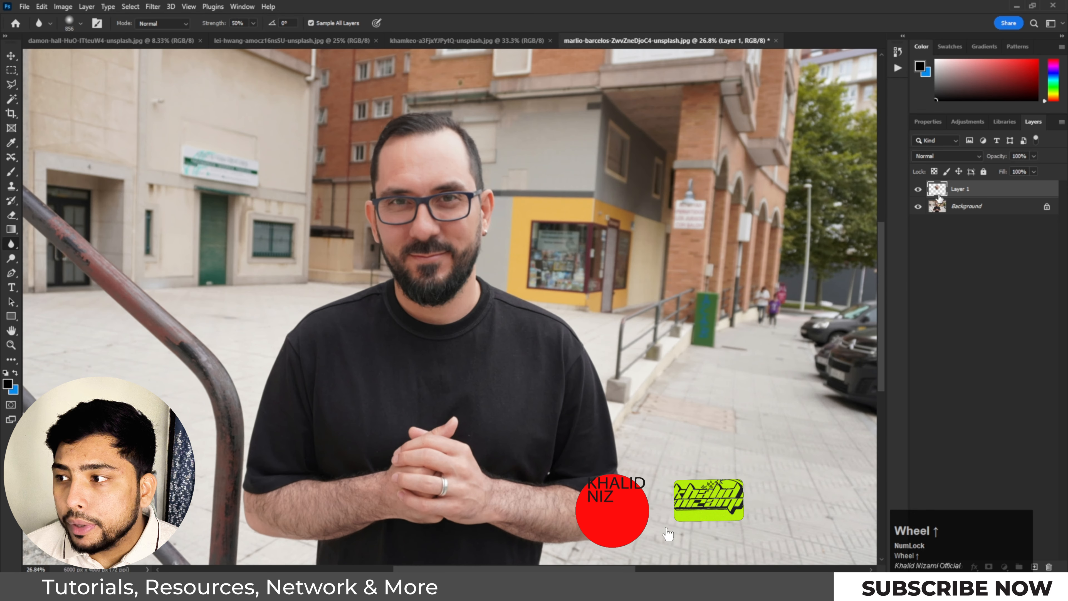
pyautogui.click(918, 207)
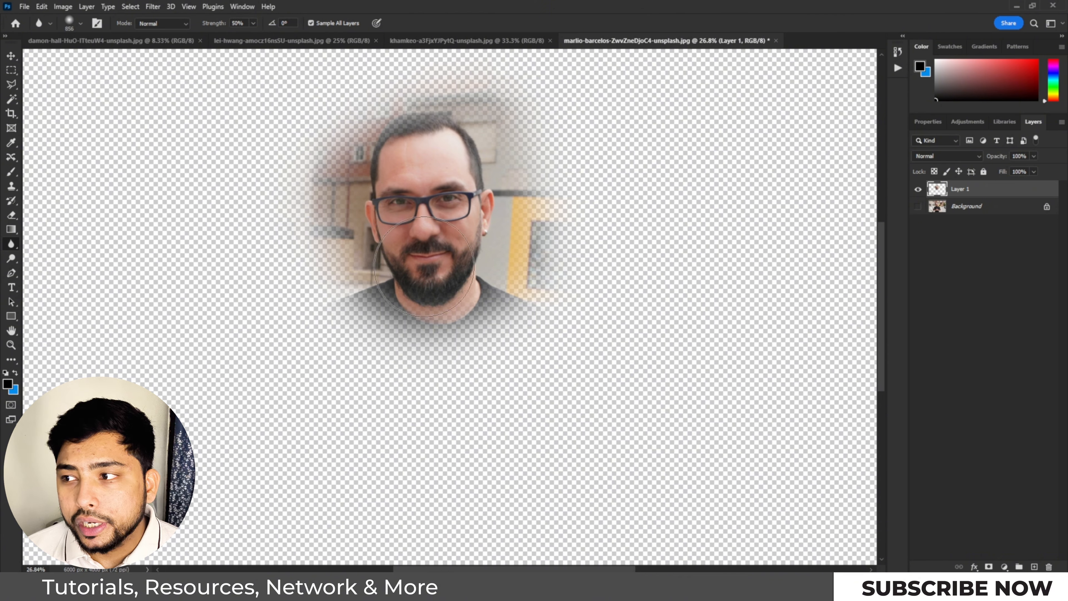
pyautogui.click(918, 206)
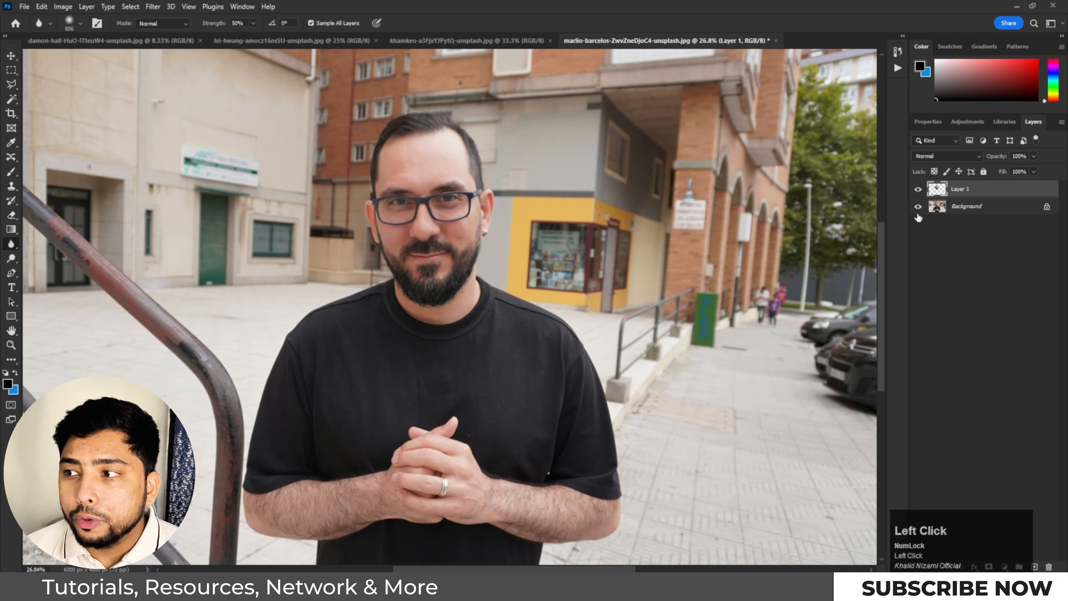
# Step: Undo the face blur and the creation of Layer 1, leaving only the Background layer
pyautogui.hotkey('ctrl', 'z')
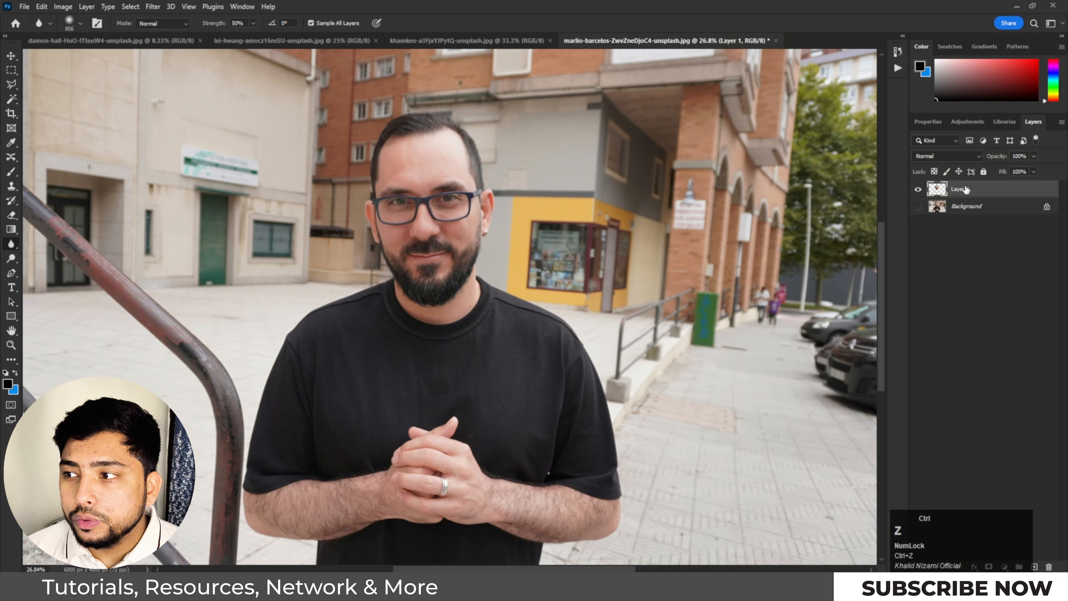
pyautogui.hotkey('ctrl', 'z')
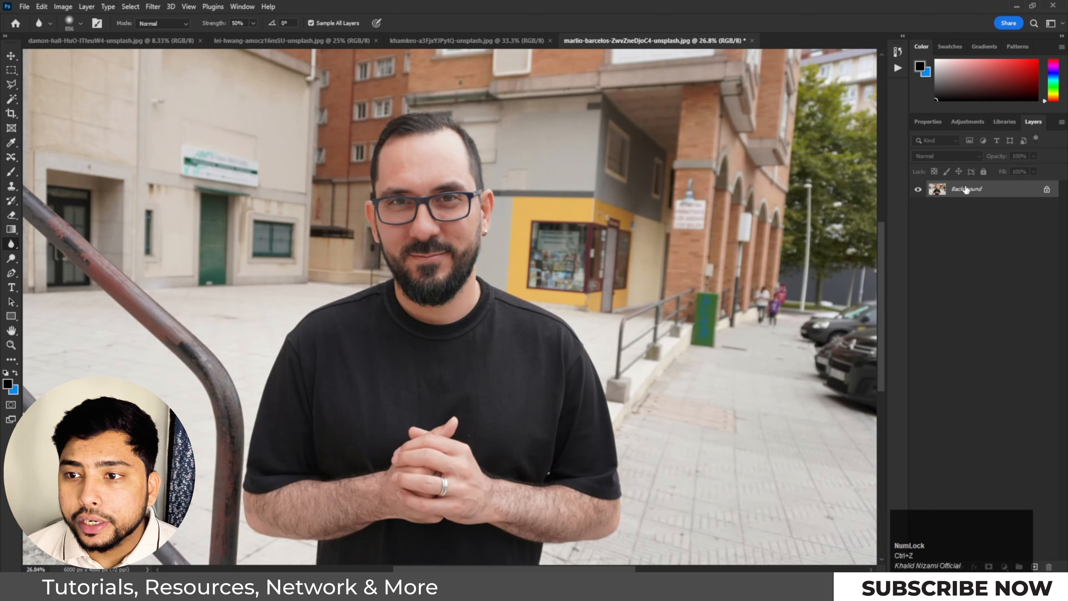
pyautogui.scroll(-2, 285, 321)
# Step: Resize the image to 25 percent of its original width and height
pyautogui.click(11, 56)
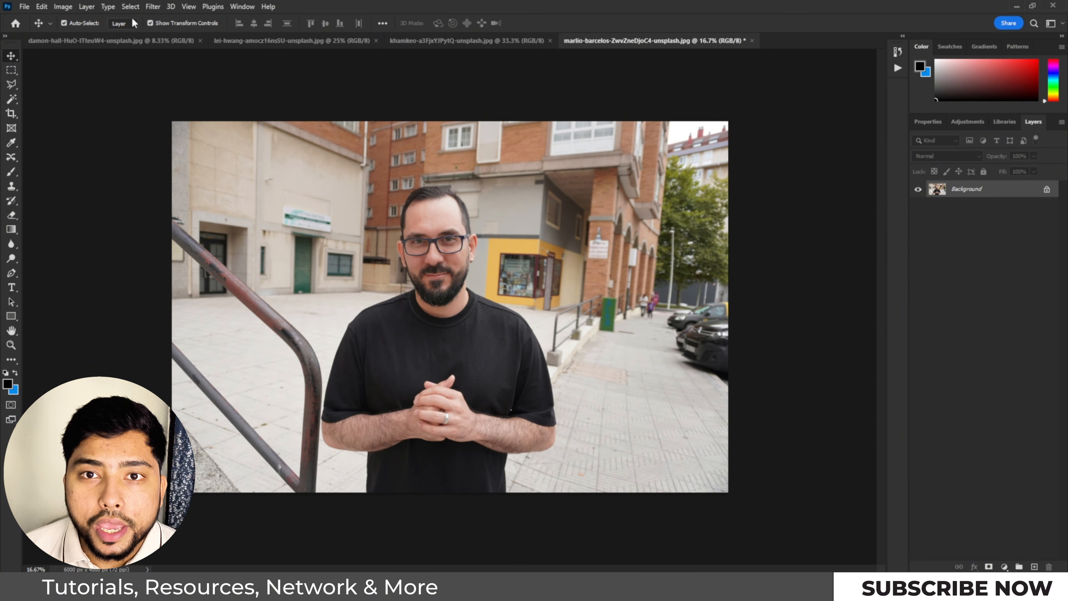
pyautogui.click(70, 13)
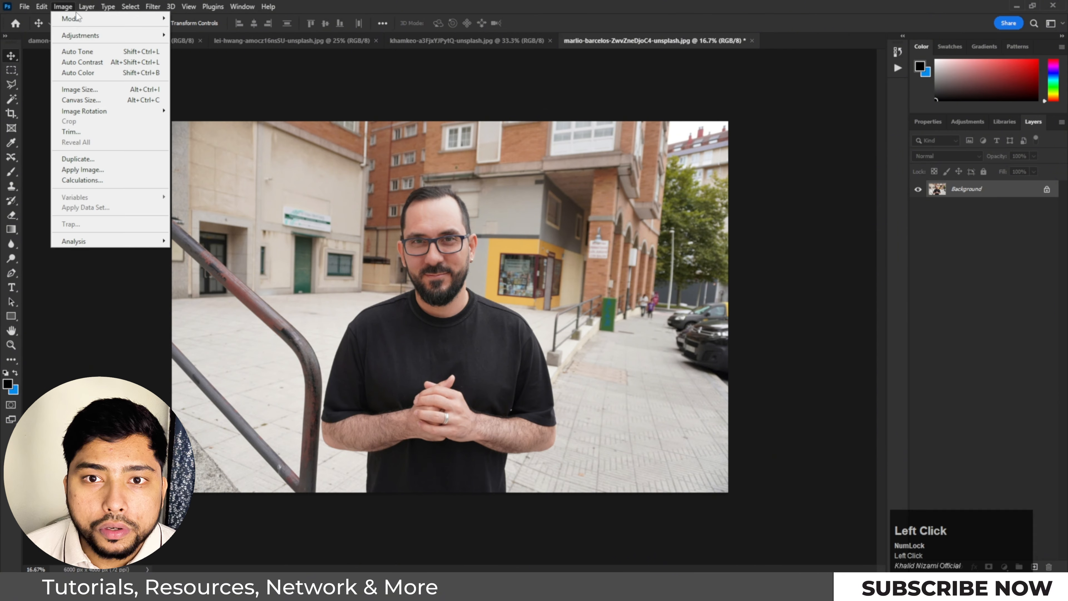
pyautogui.click(78, 89)
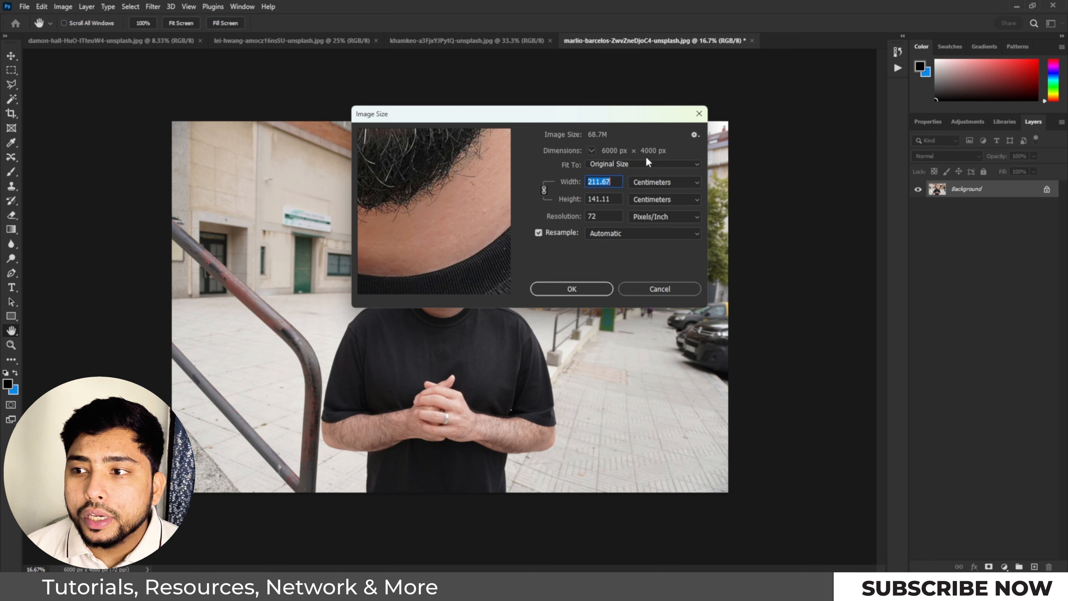
pyautogui.click(652, 136)
pyautogui.click(665, 182)
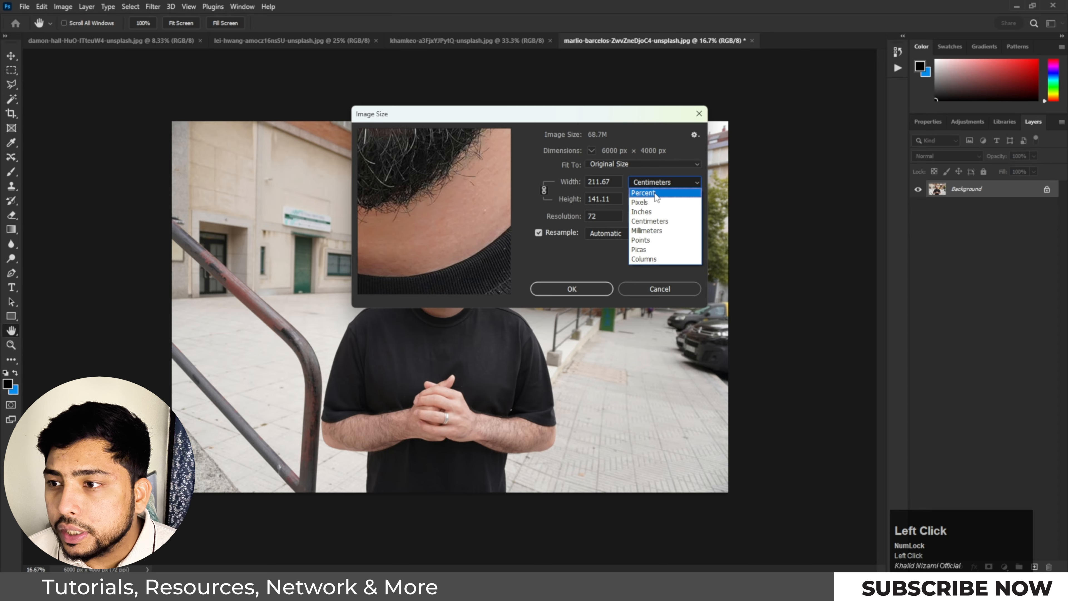
pyautogui.click(653, 195)
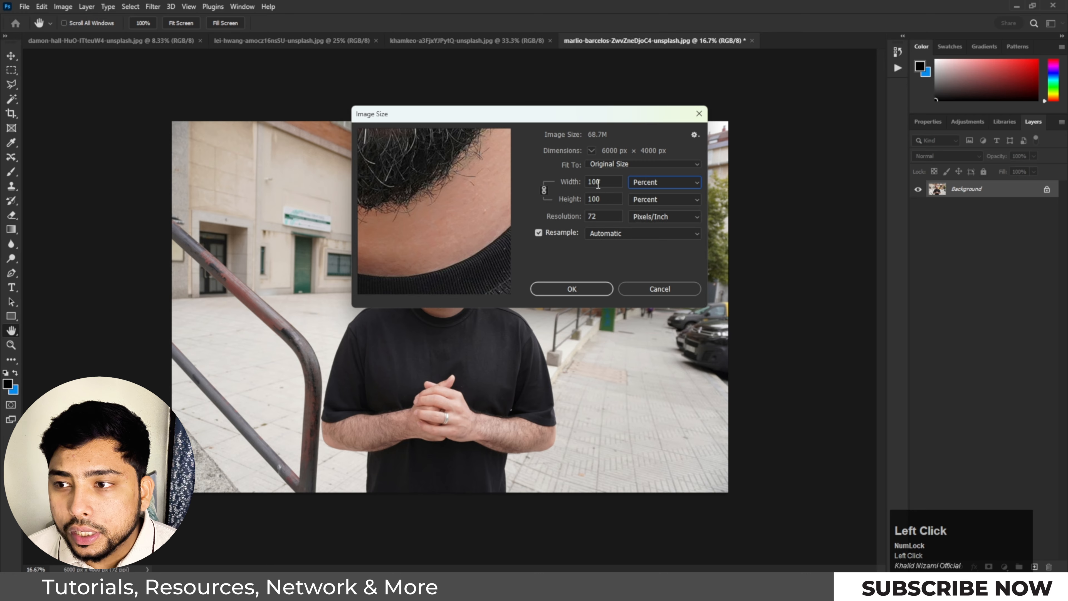
pyautogui.moveTo(603, 181); pyautogui.dragTo(576, 181)
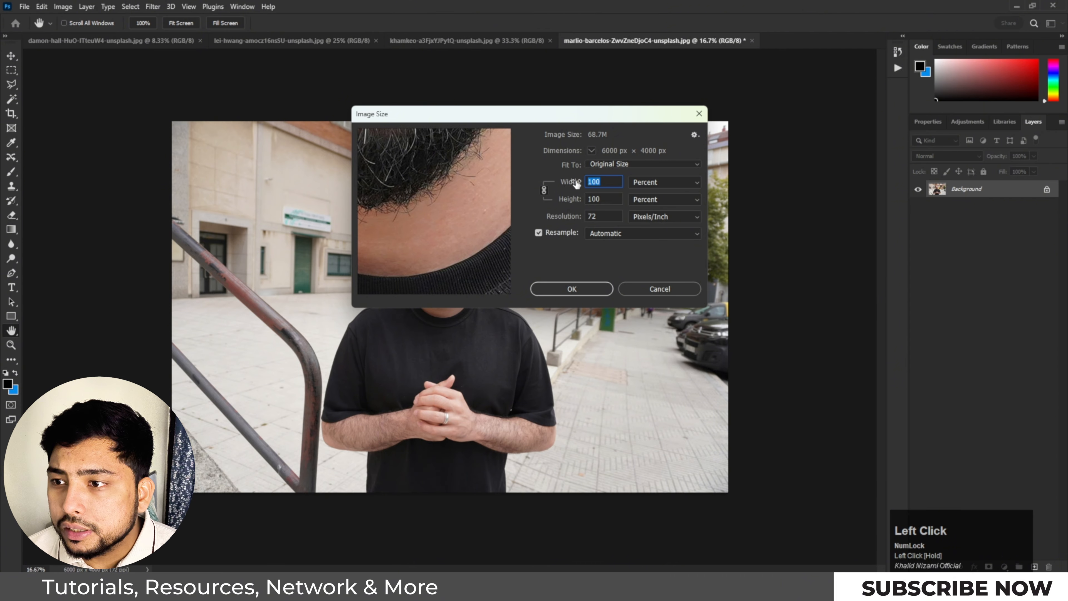
pyautogui.write('20')
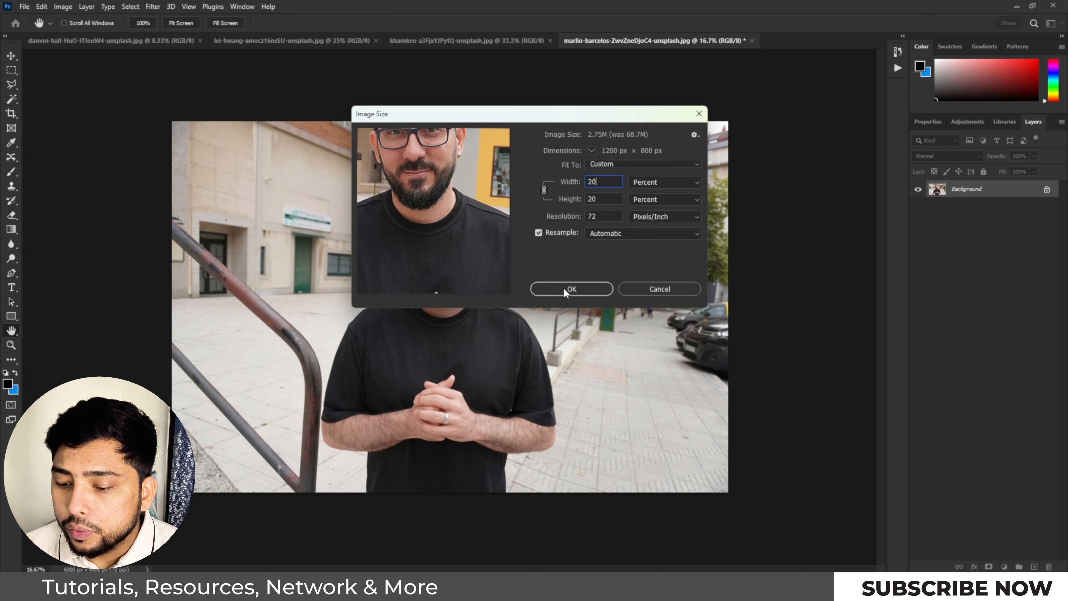
pyautogui.press('BackSpace')
pyautogui.write('5')
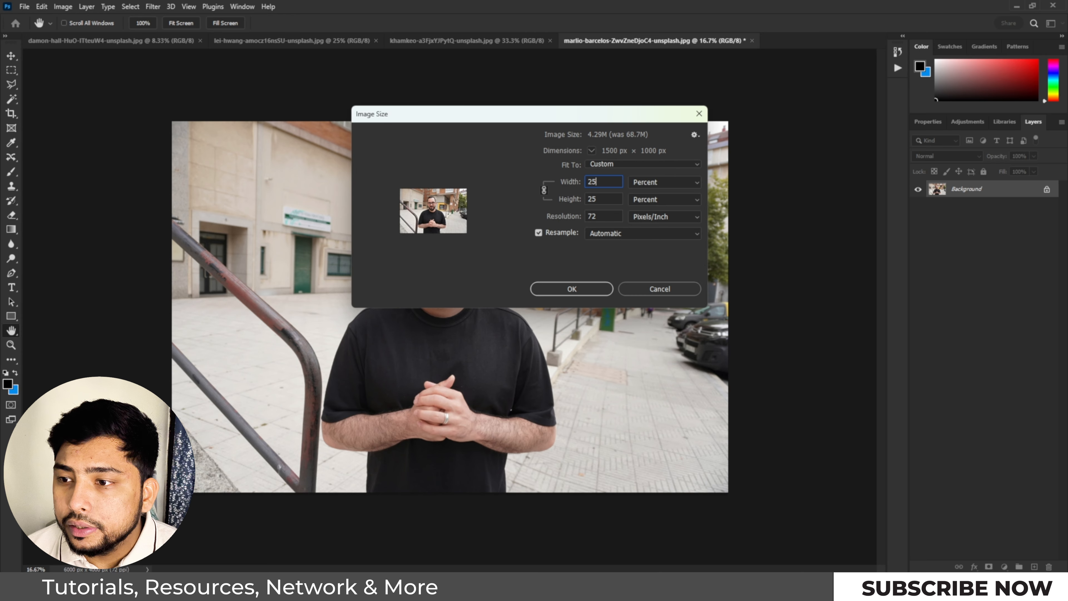
pyautogui.click(549, 290)
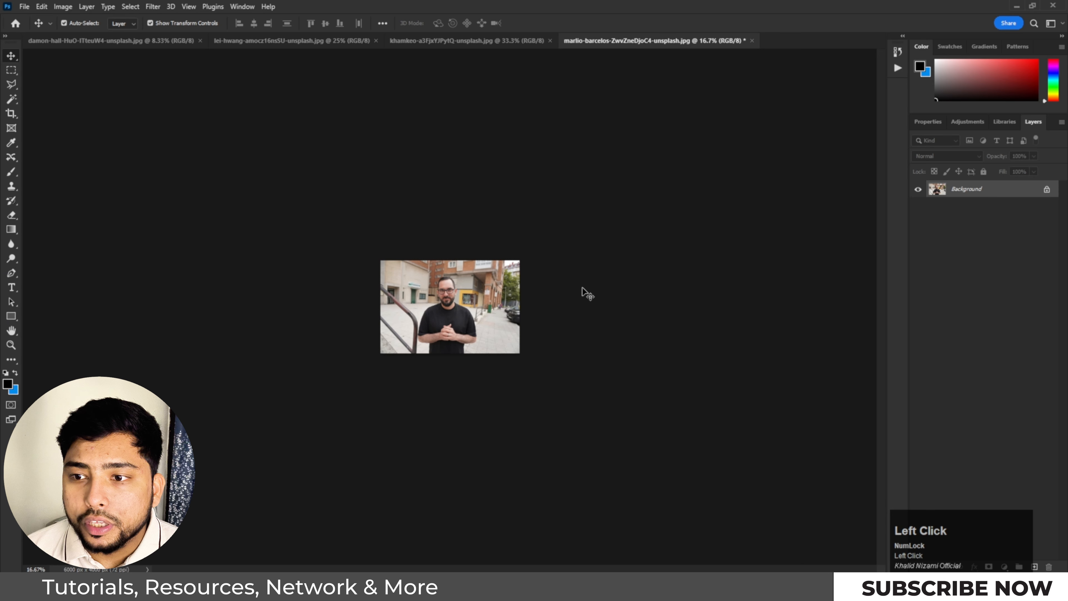
# Step: Add an empty layer above the resized photo and shrink the Blur tool's brush to roughly fit around the man's head
pyautogui.scroll(4, 508, 302)
pyautogui.scroll(3, 505, 330)
pyautogui.scroll(-2, 505, 330)
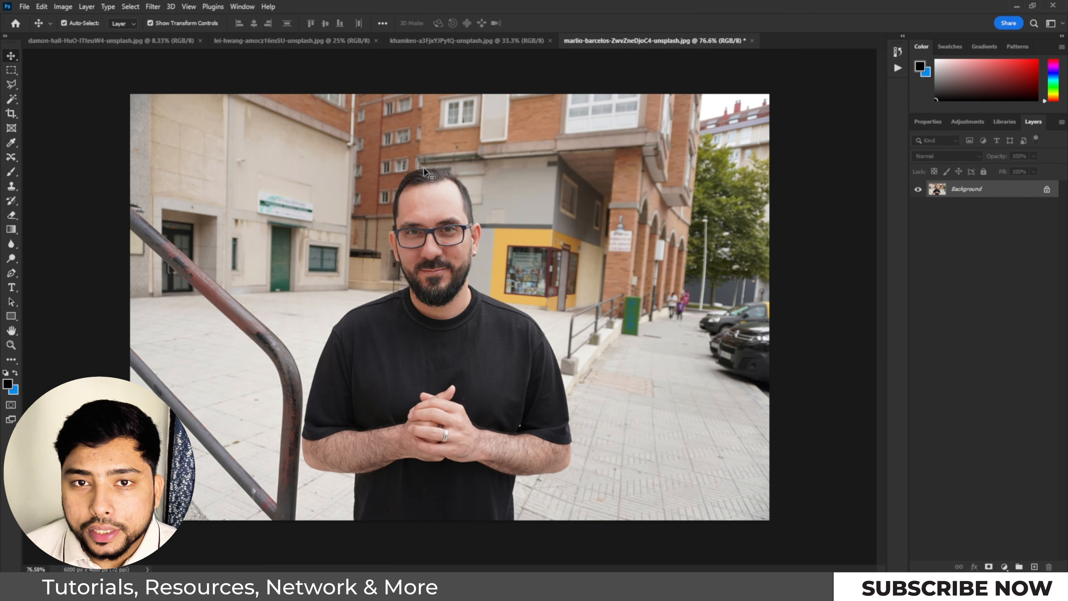
pyautogui.click(11, 57)
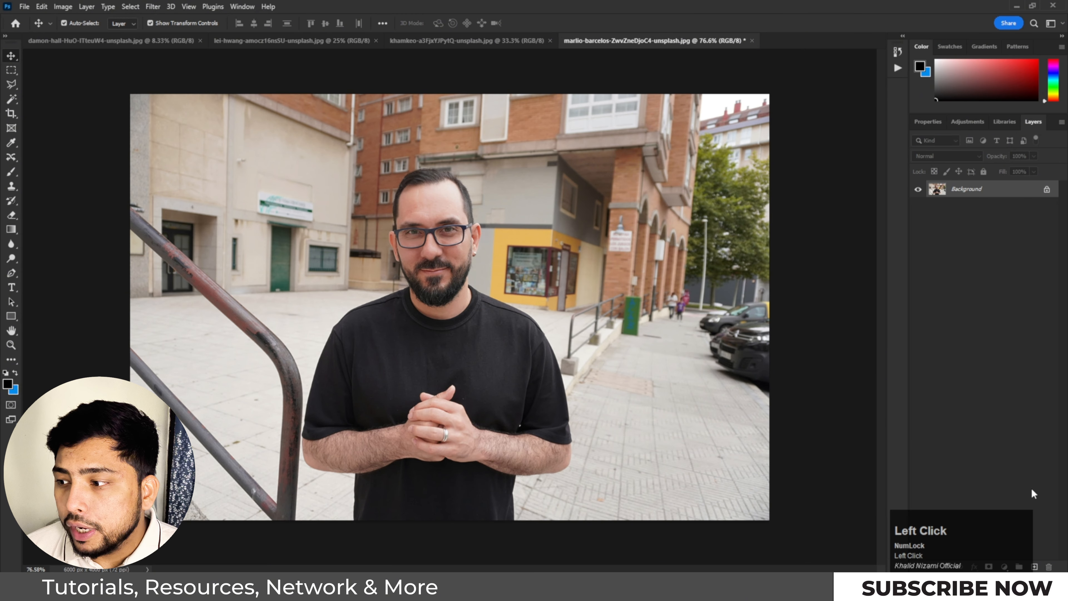
pyautogui.click(1035, 566)
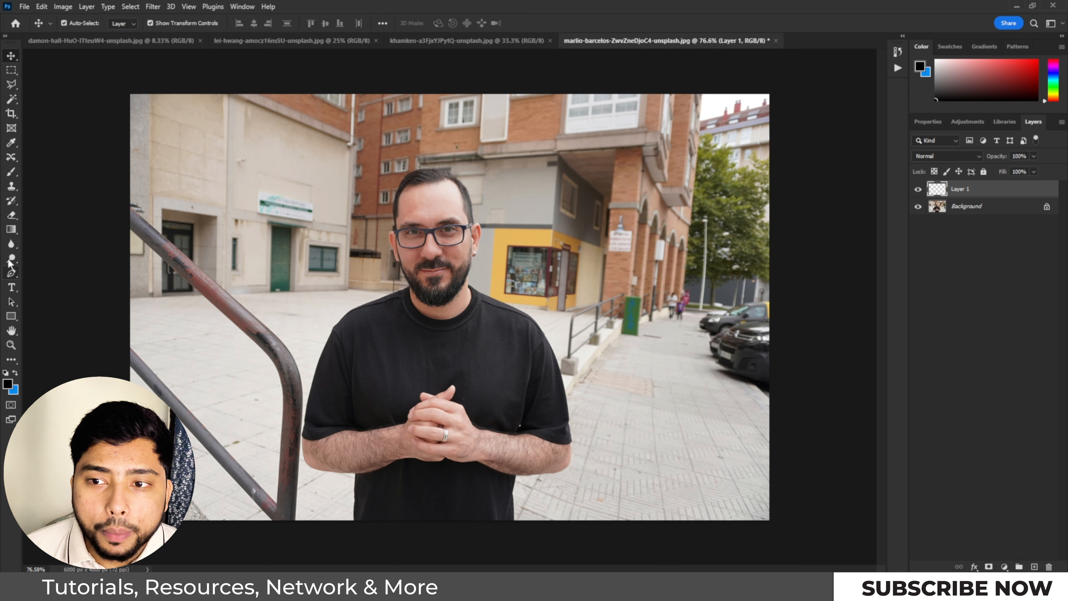
pyautogui.click(11, 246)
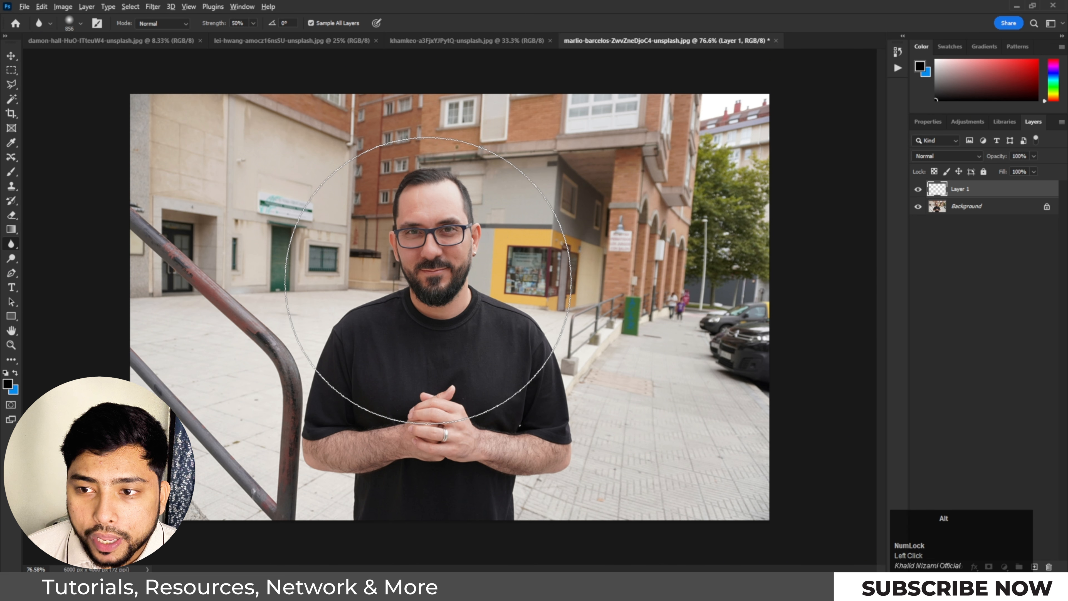
pyautogui.keyDown('alt'); pyautogui.rightClick(426, 279); pyautogui.keyUp('alt')
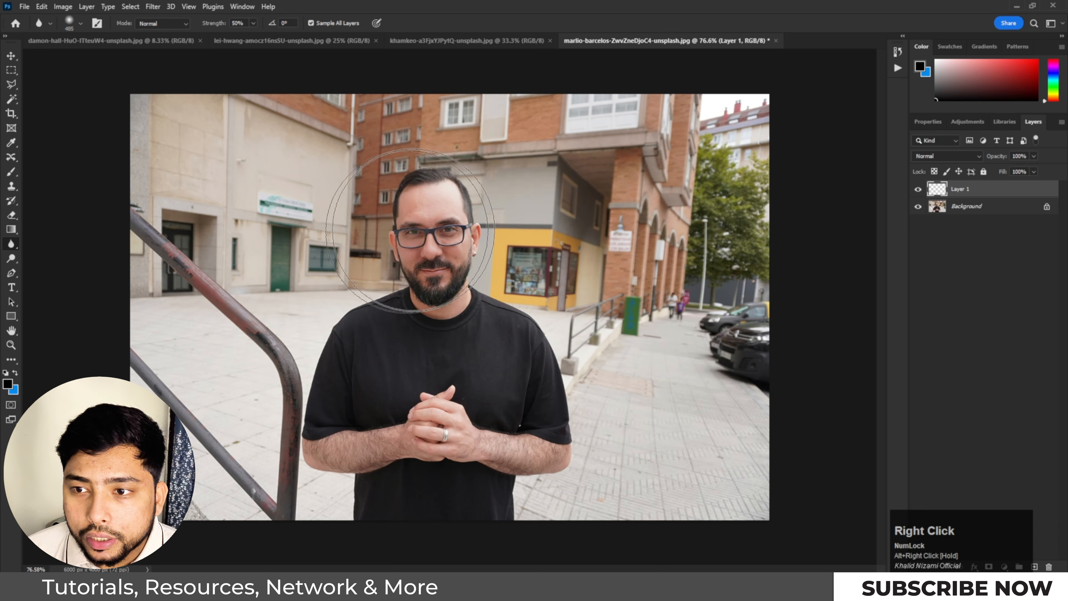
# Step: Blur the man's face on Layer 1 and toggle the layer's visibility to compare the effect up close
pyautogui.click(454, 231)
pyautogui.moveTo(454, 230)
pyautogui.mouseDown()
pyautogui.moveTo(465, 240)
pyautogui.moveTo(409, 263)
pyautogui.moveTo(456, 267)
pyautogui.moveTo(520, 243)
pyautogui.moveTo(444, 222)
pyautogui.moveTo(375, 240)
pyautogui.moveTo(395, 276)
pyautogui.moveTo(450, 272)
pyautogui.moveTo(410, 257)
pyautogui.moveTo(446, 244)
pyautogui.moveTo(456, 197)
pyautogui.moveTo(501, 218)
pyautogui.moveTo(492, 272)
pyautogui.mouseUp()
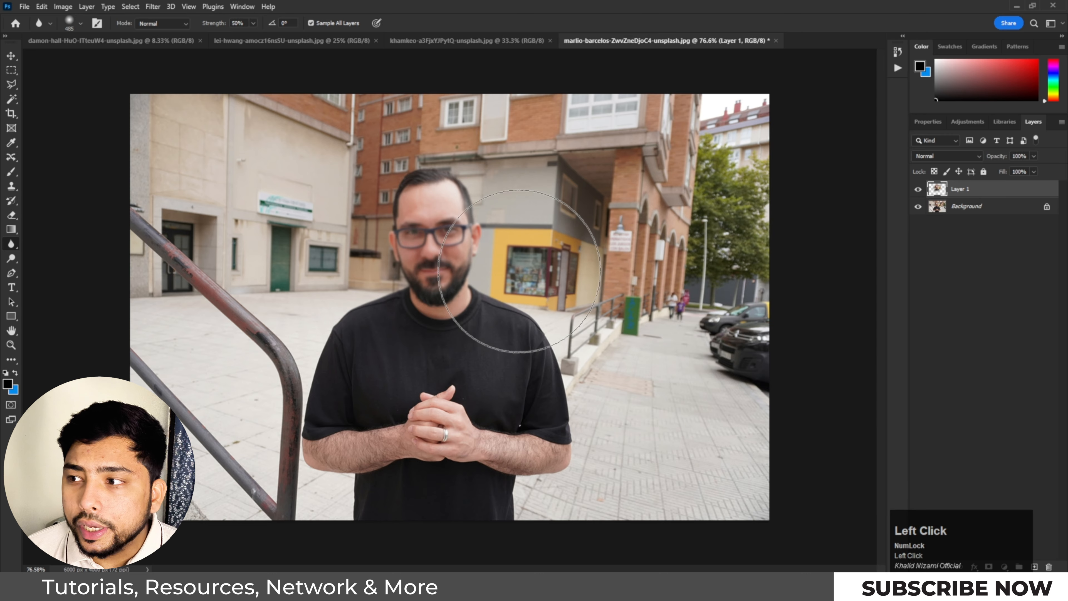
pyautogui.click(918, 190)
pyautogui.click(918, 191)
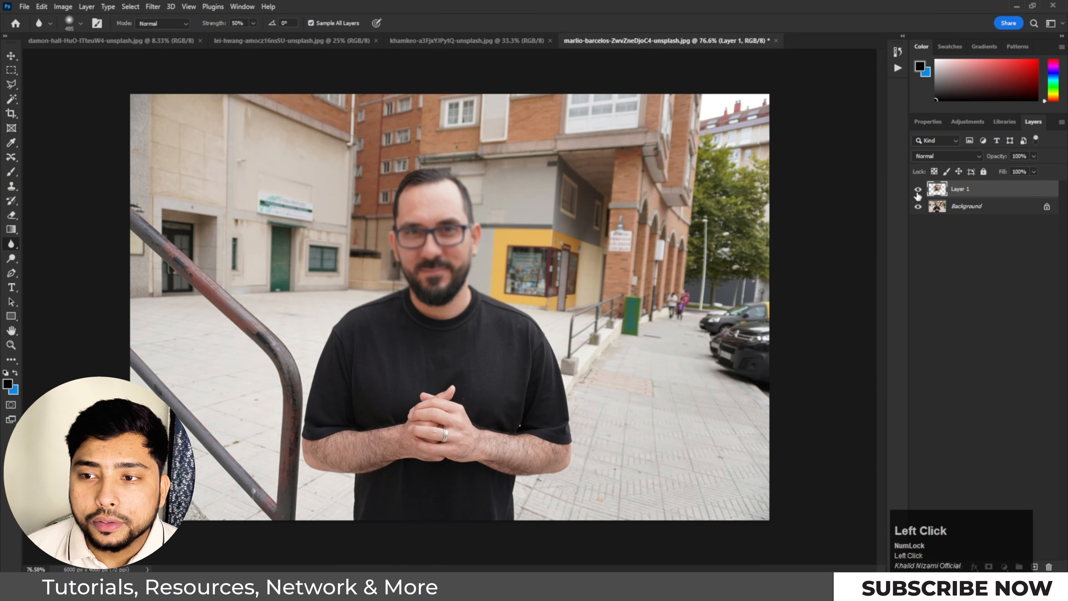
pyautogui.scroll(5, 433, 275)
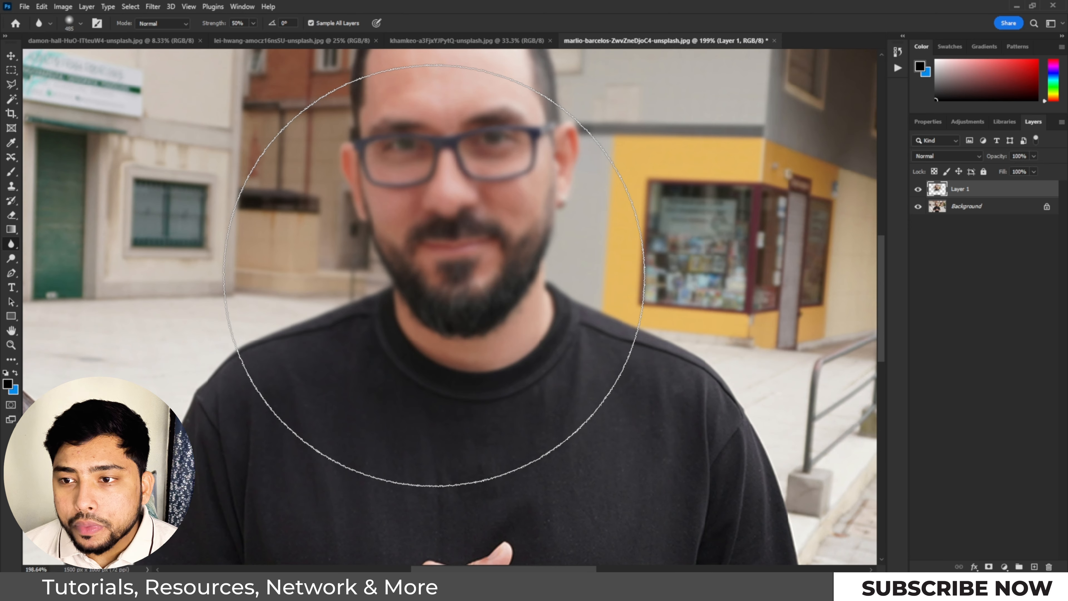
pyautogui.scroll(-4, 433, 276)
# Step: Delete the blurred Layer 1 and add a fresh empty layer above the Background
pyautogui.hotkey('ctrl', 'z')
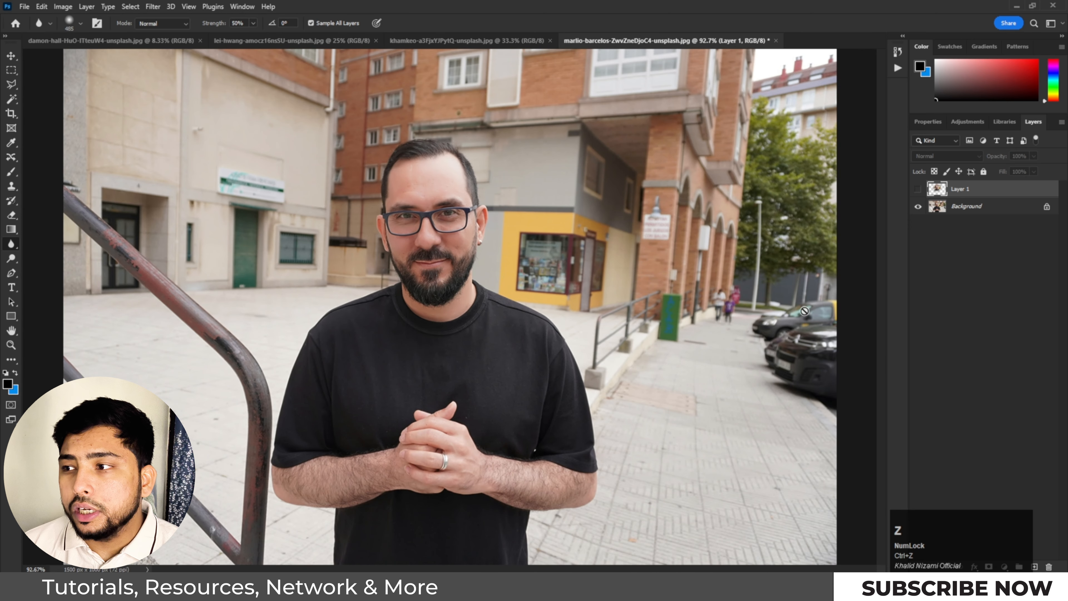
pyautogui.click(918, 189)
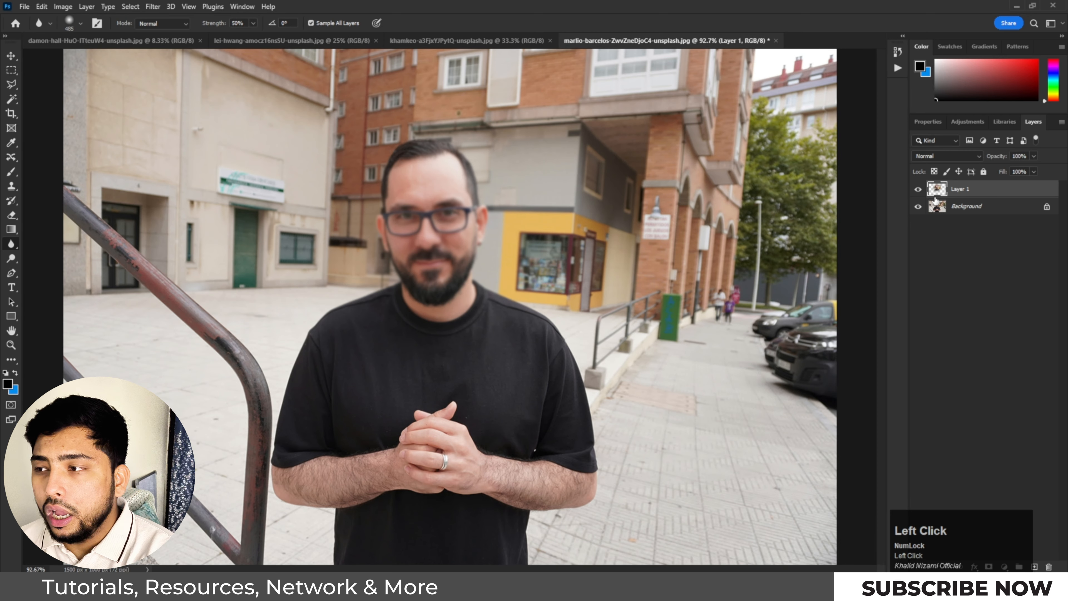
pyautogui.press('Delete')
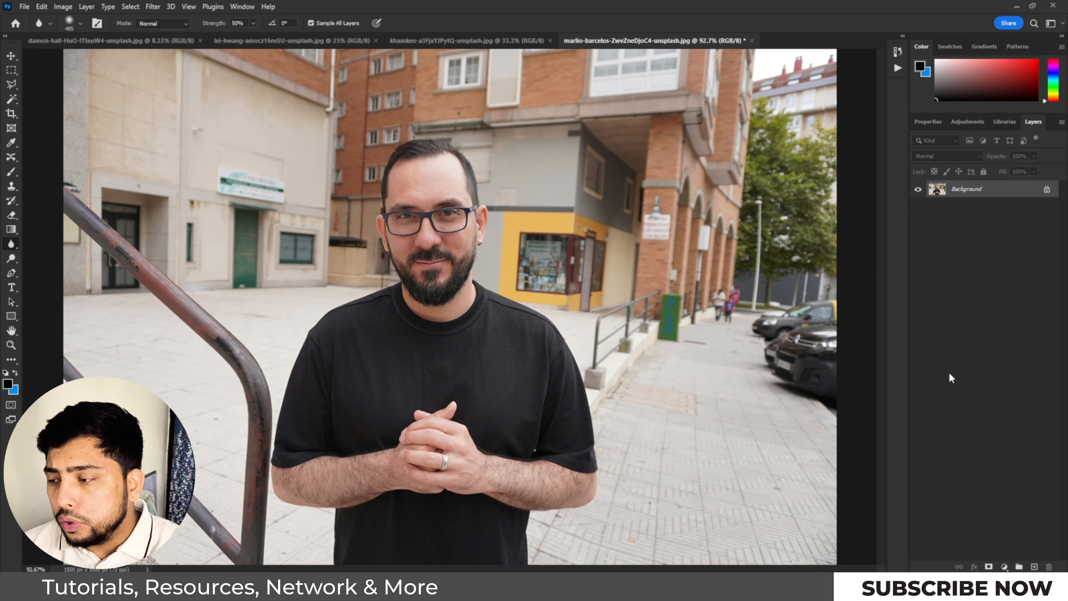
pyautogui.click(1034, 566)
pyautogui.scroll(-2, 475, 337)
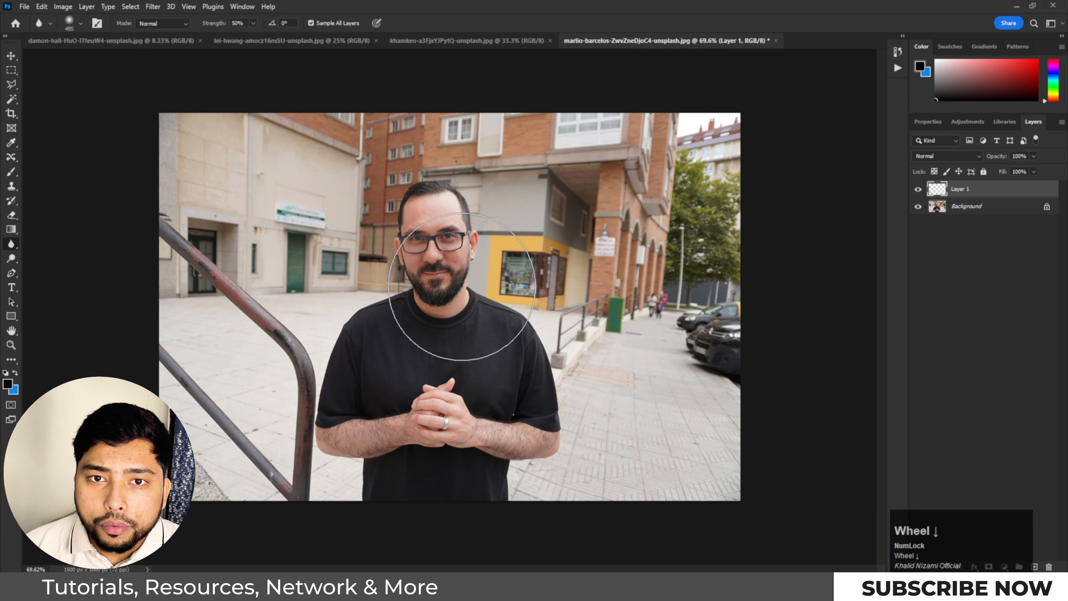
# Step: Select the man with the Object Selection tool, with Sample All Layers enabled, by enclosing his whole figure in a rectangle
pyautogui.click(11, 70)
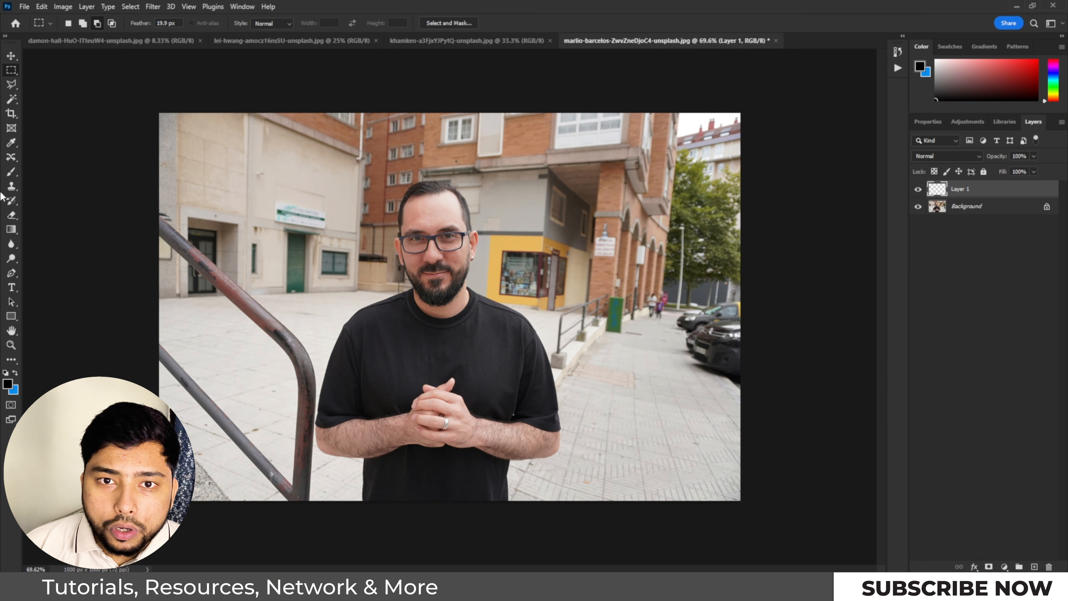
pyautogui.rightClick(10, 85)
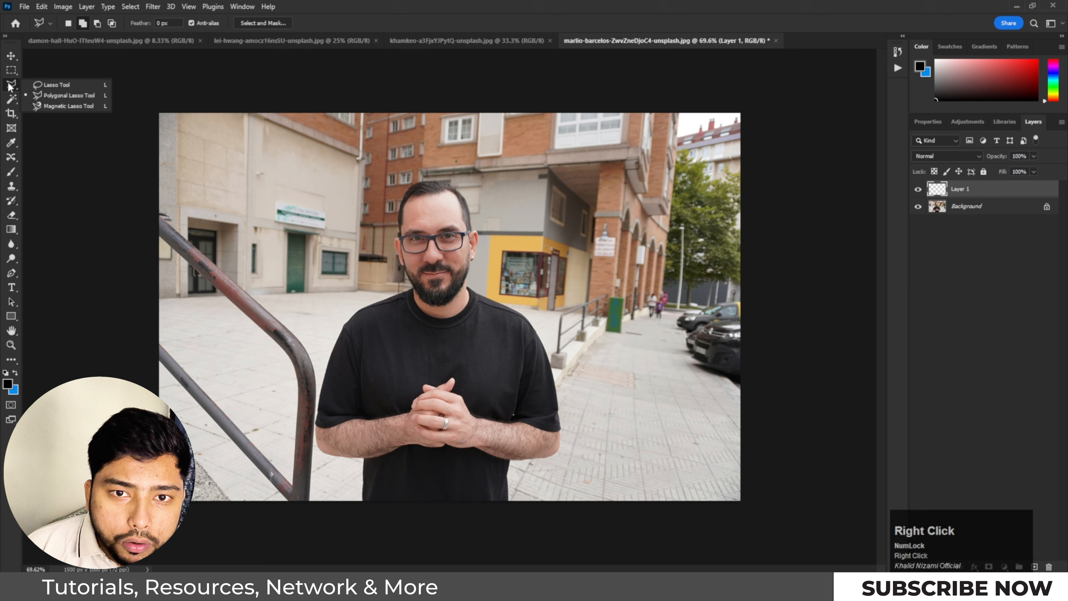
pyautogui.rightClick(13, 100)
pyautogui.click(50, 102)
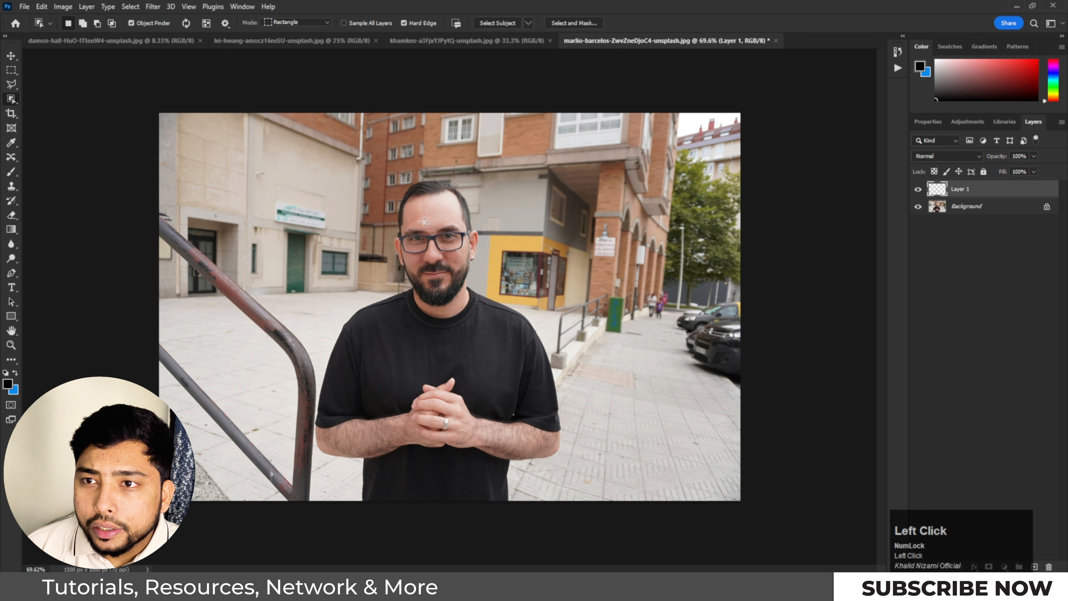
pyautogui.click(343, 23)
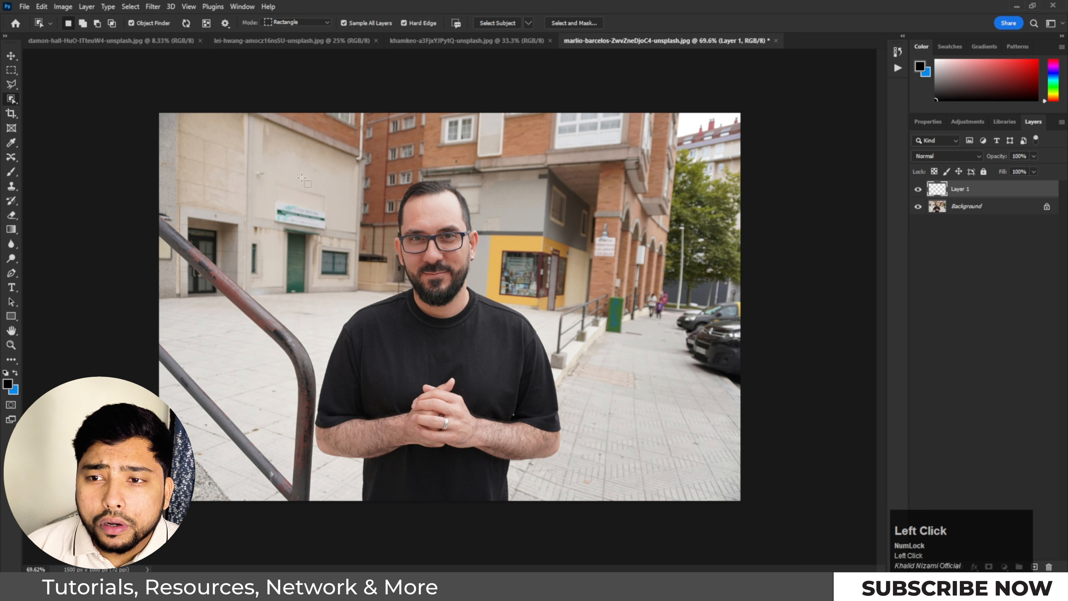
pyautogui.moveTo(311, 164); pyautogui.dragTo(572, 503)
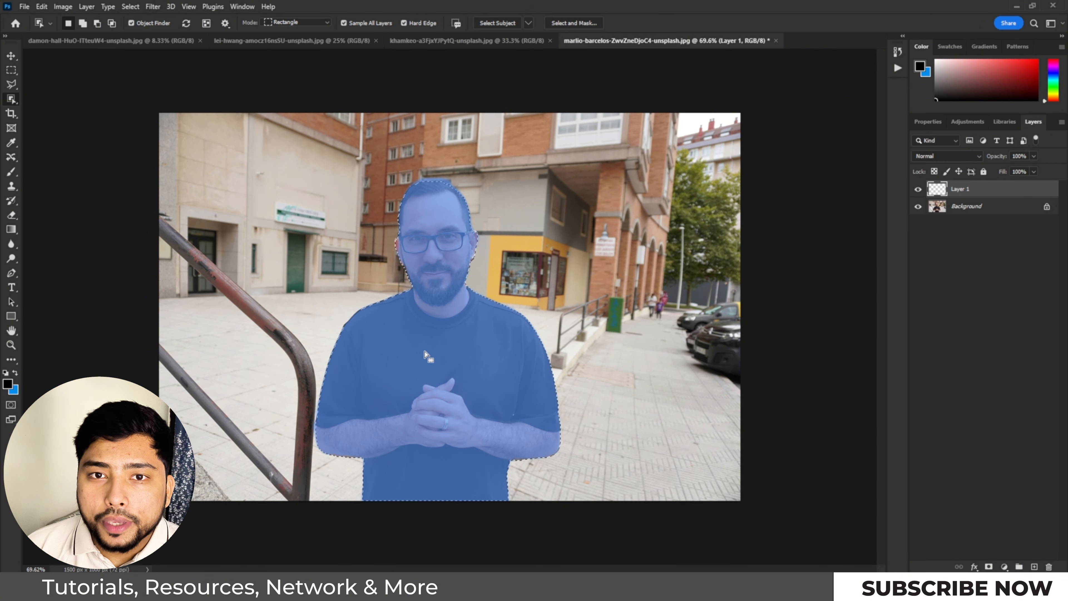
# Step: Copy the selected man from the Background onto a new layer and place it above the empty Layer 1
pyautogui.click(12, 59)
pyautogui.hotkey('ctrl', 'z')
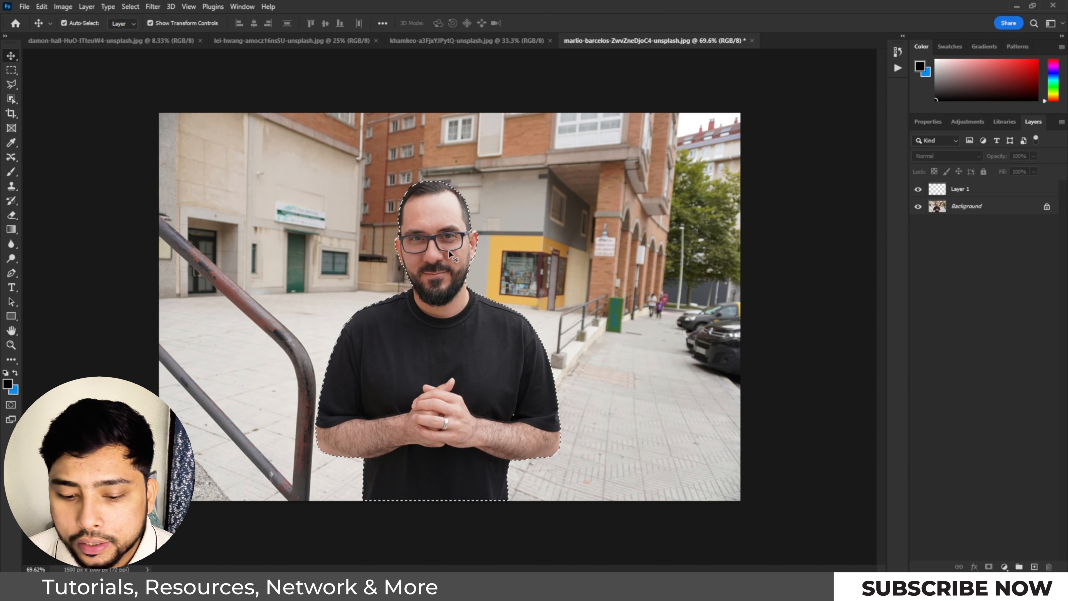
pyautogui.press('ctrl')
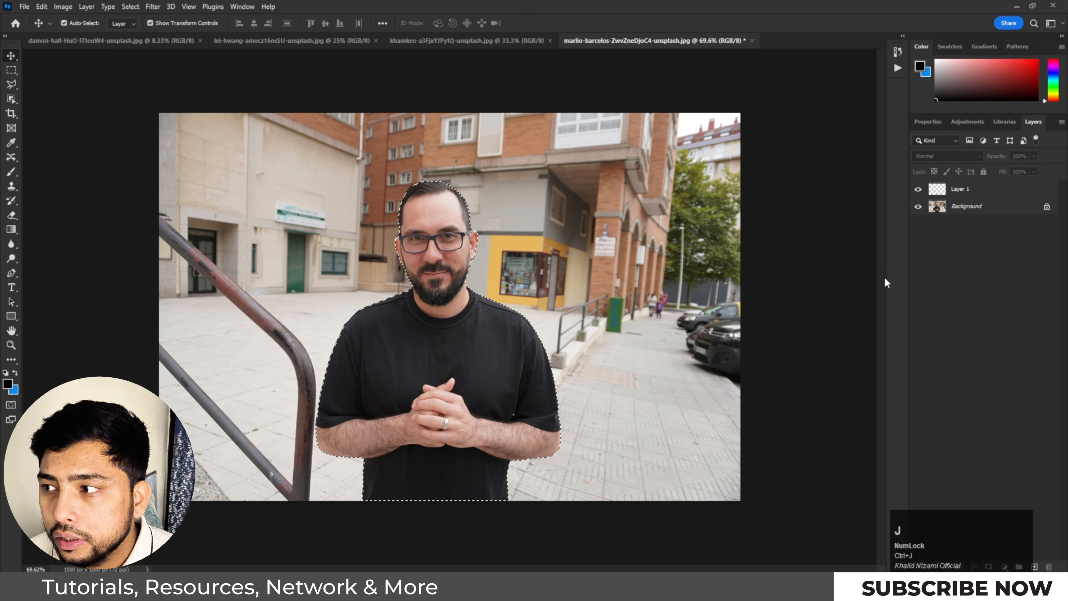
pyautogui.click(985, 210)
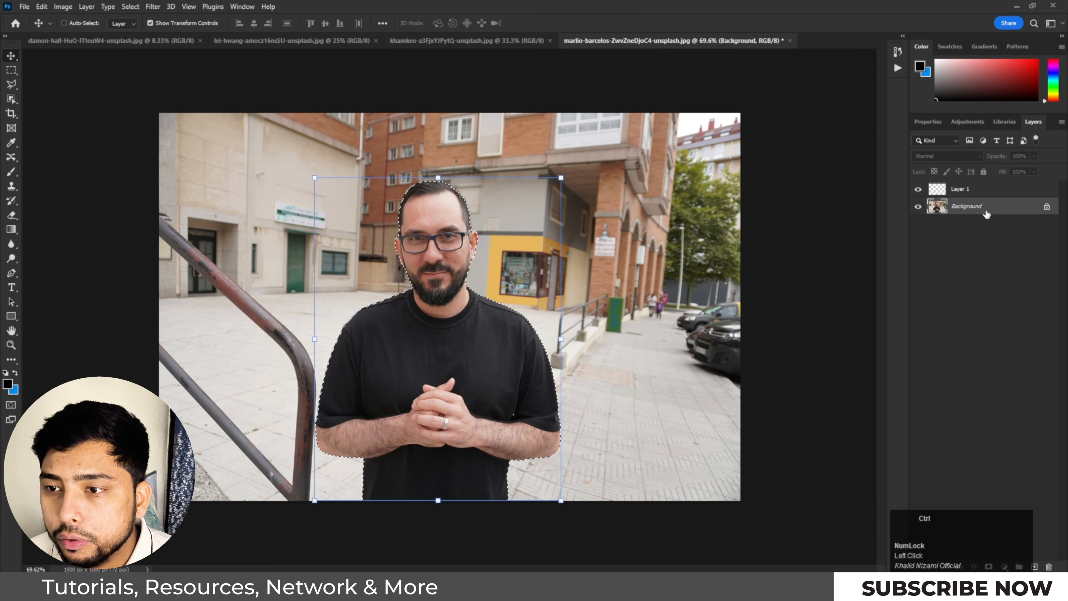
pyautogui.hotkey('ctrl', 'j')
pyautogui.moveTo(972, 207); pyautogui.dragTo(975, 184)
pyautogui.click(969, 207)
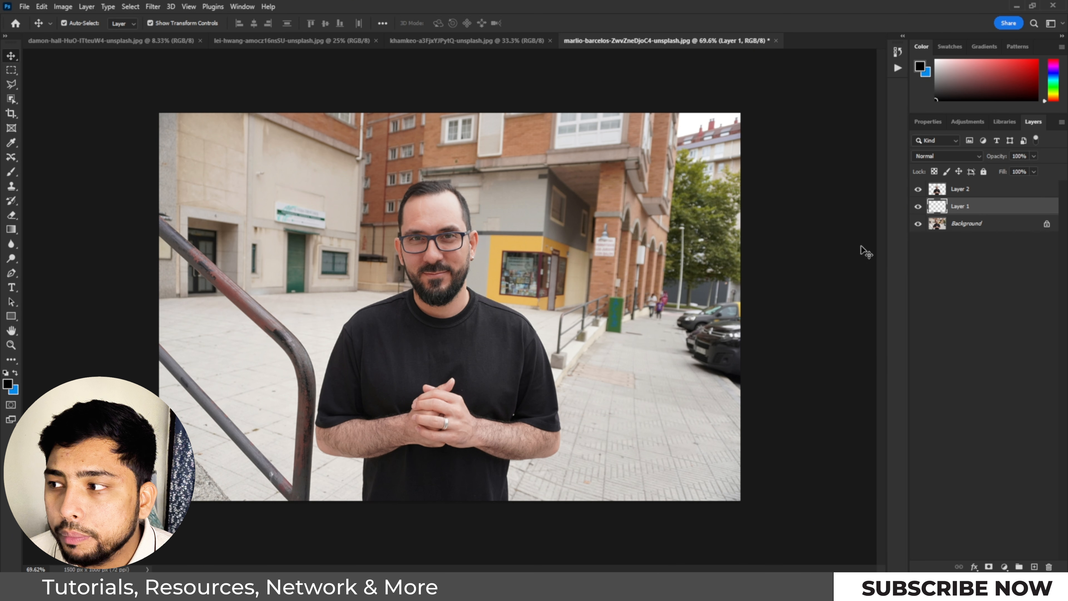
# Step: Duplicate the Background layer directly above the original
pyautogui.click(1009, 224)
pyautogui.press('ctrl')
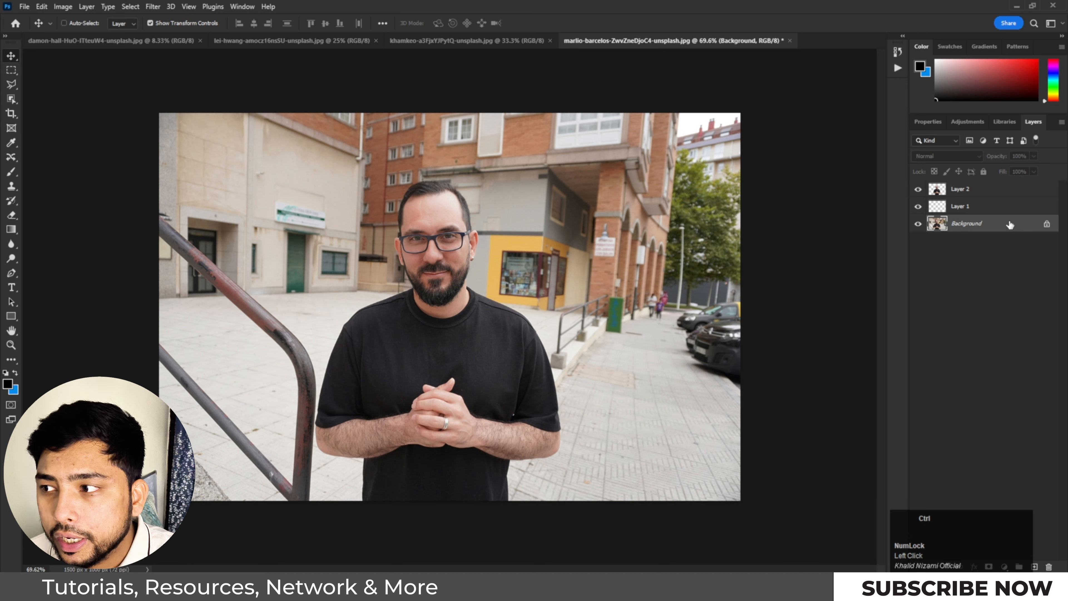
pyautogui.hotkey('ctrl', 'j')
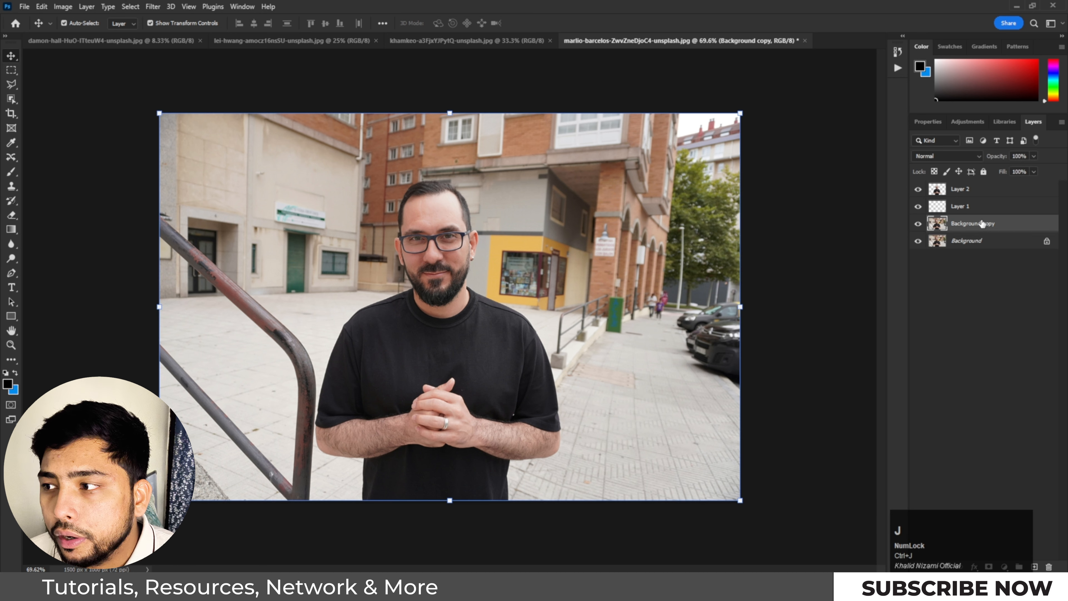
pyautogui.click(982, 233)
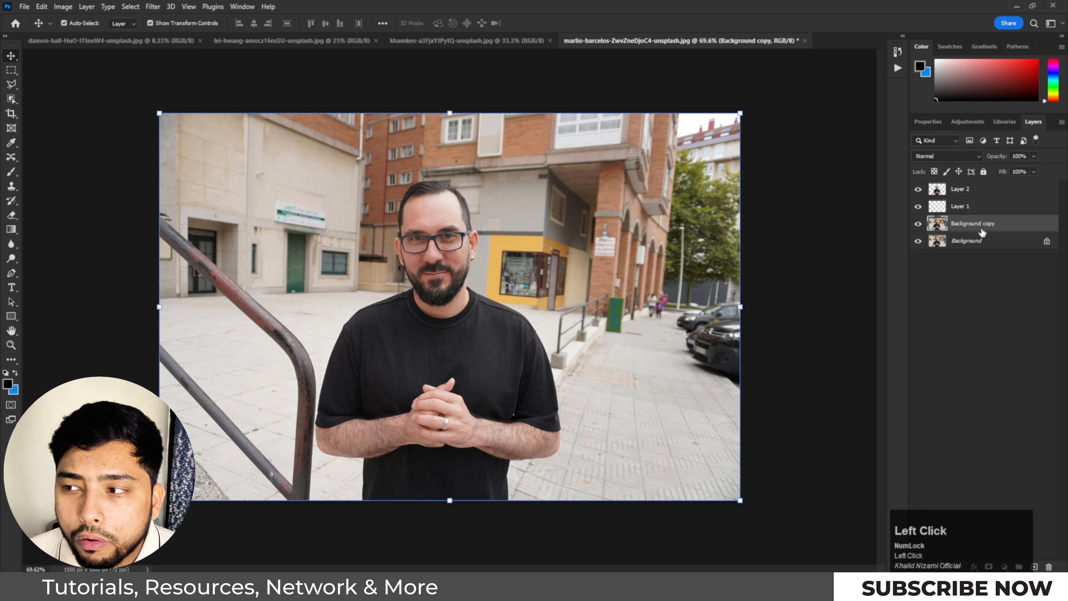
# Step: Blur the surroundings of the man on Layer 1 using the Blur tool at 100% strength with Sample All Layers enabled
pyautogui.click(972, 210)
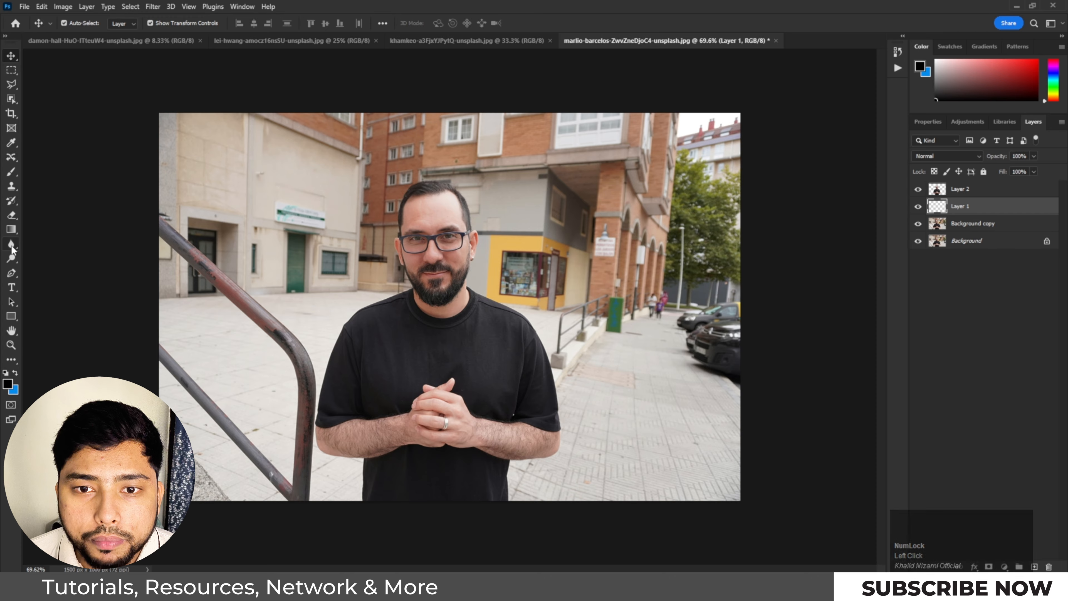
pyautogui.click(11, 243)
pyautogui.moveTo(525, 252)
pyautogui.mouseDown()
pyautogui.moveTo(345, 227)
pyautogui.moveTo(375, 278)
pyautogui.moveTo(426, 312)
pyautogui.moveTo(221, 242)
pyautogui.mouseUp()
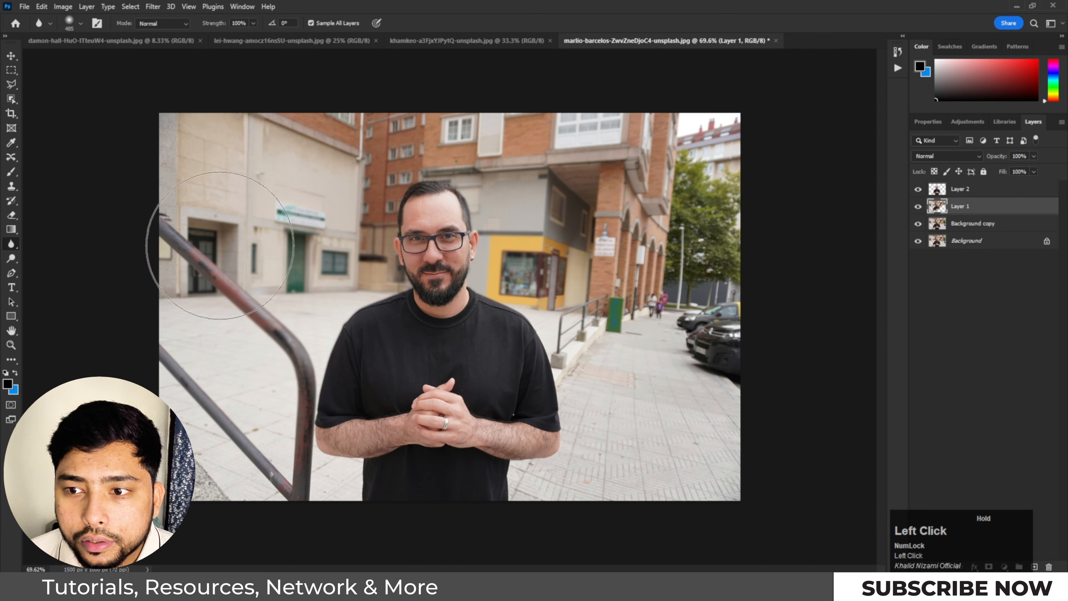
pyautogui.moveTo(592, 472)
pyautogui.mouseDown()
pyautogui.moveTo(717, 294)
pyautogui.moveTo(672, 249)
pyautogui.moveTo(571, 246)
pyautogui.moveTo(533, 263)
pyautogui.moveTo(506, 511)
pyautogui.moveTo(404, 455)
pyautogui.mouseUp()
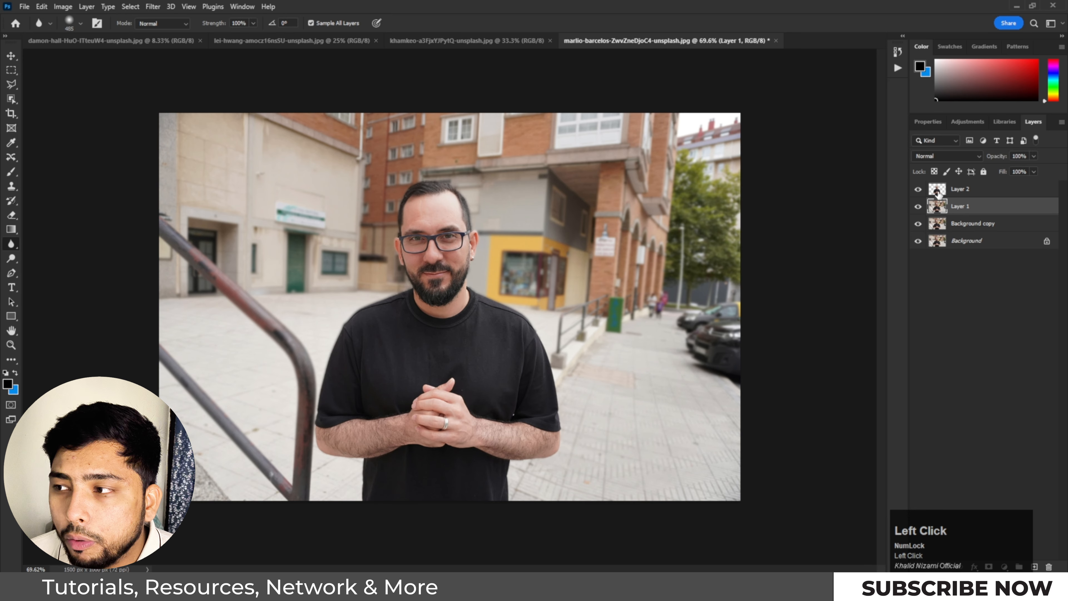
pyautogui.click(917, 190)
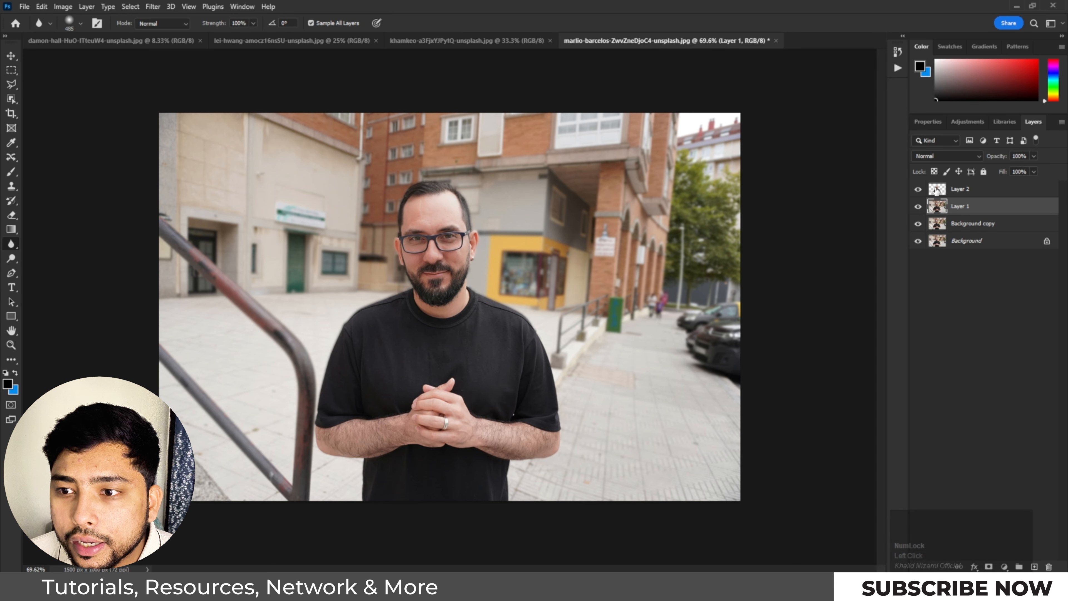
pyautogui.click(917, 189)
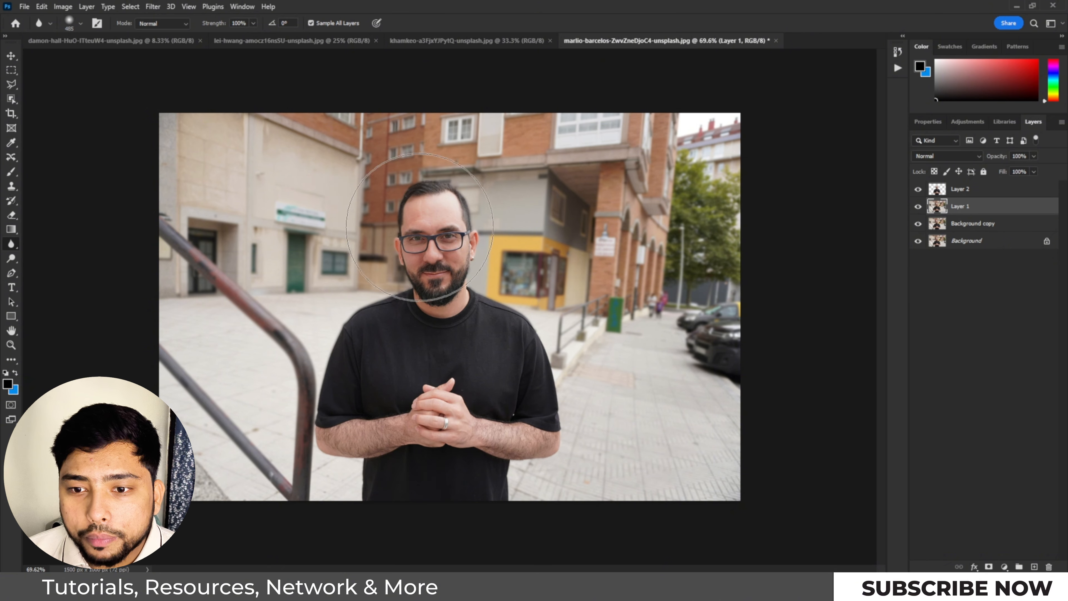
pyautogui.moveTo(287, 452)
pyautogui.mouseDown()
pyautogui.moveTo(262, 399)
pyautogui.moveTo(187, 314)
pyautogui.moveTo(439, 352)
pyautogui.mouseUp()
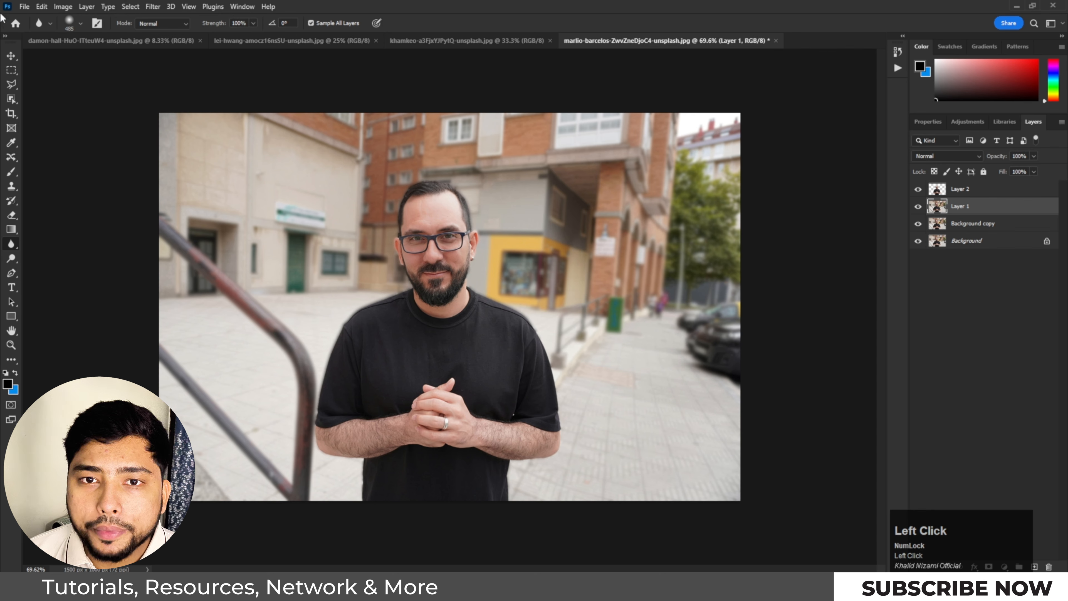
# Step: Toggle Layer 1's visibility to compare the blurred background with the original, and clear the layer selection
pyautogui.click(12, 53)
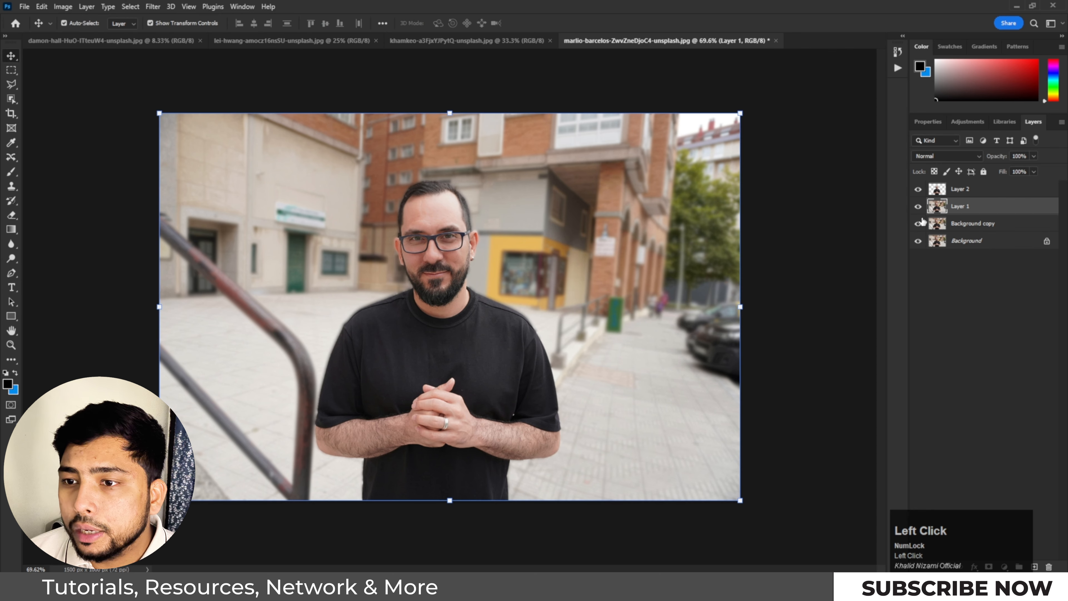
pyautogui.click(918, 206)
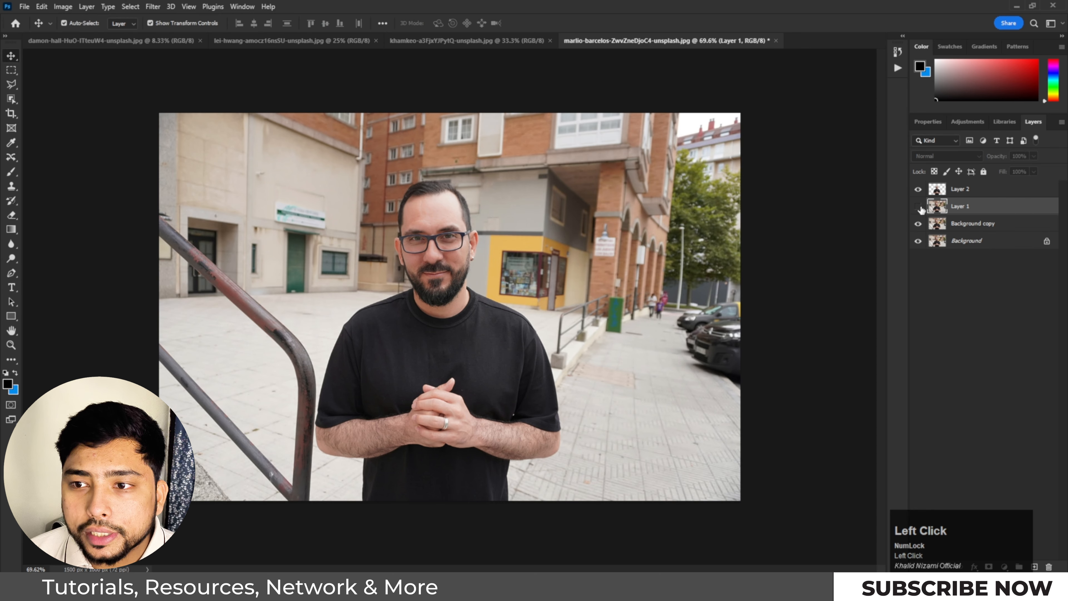
pyautogui.click(918, 207)
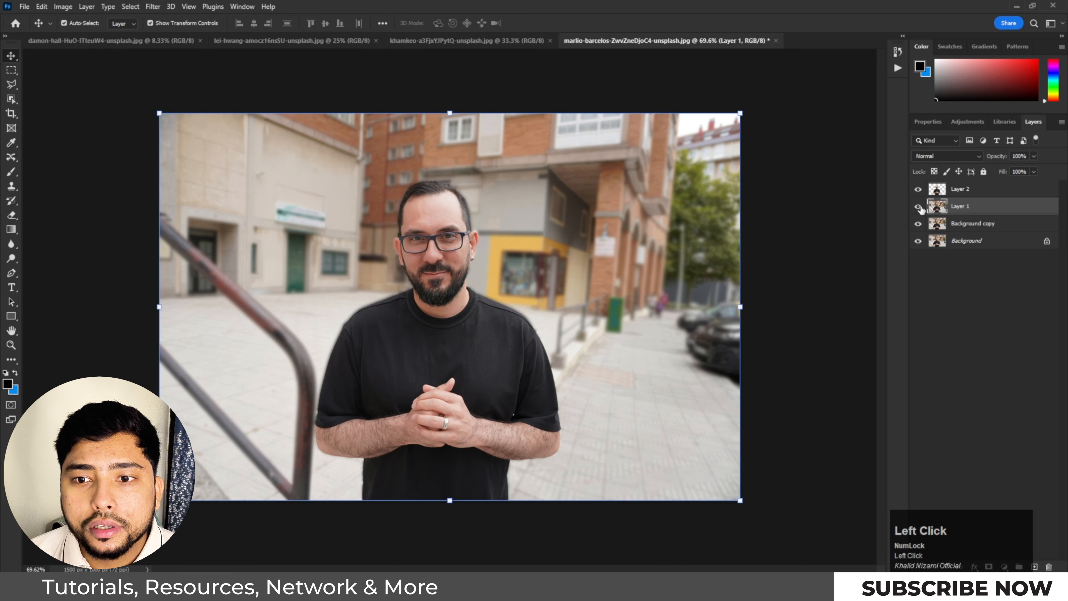
pyautogui.click(918, 206)
pyautogui.click(917, 206)
pyautogui.click(917, 206)
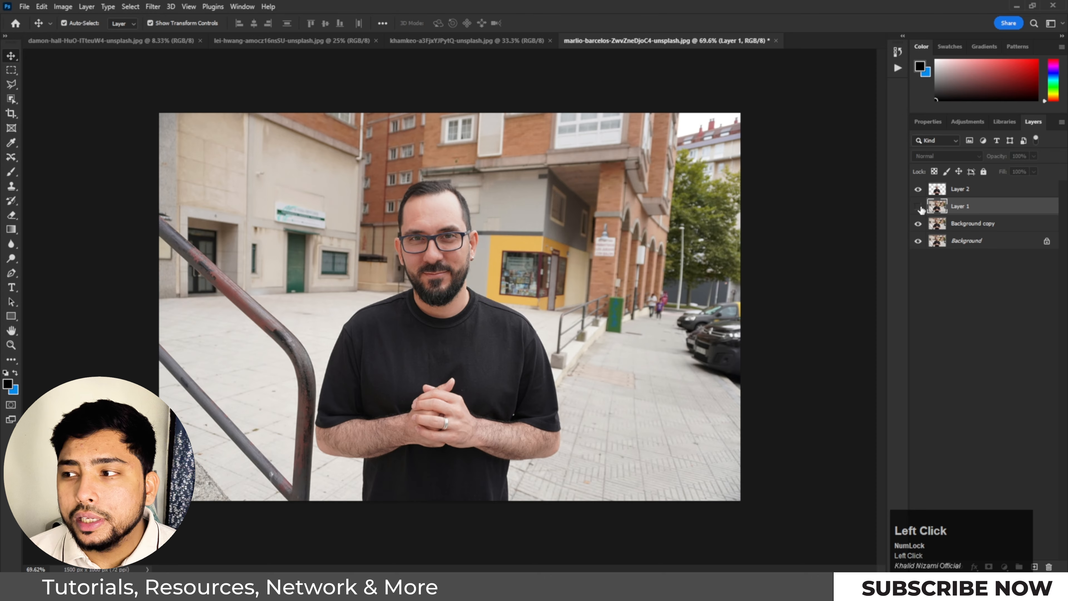
pyautogui.click(917, 206)
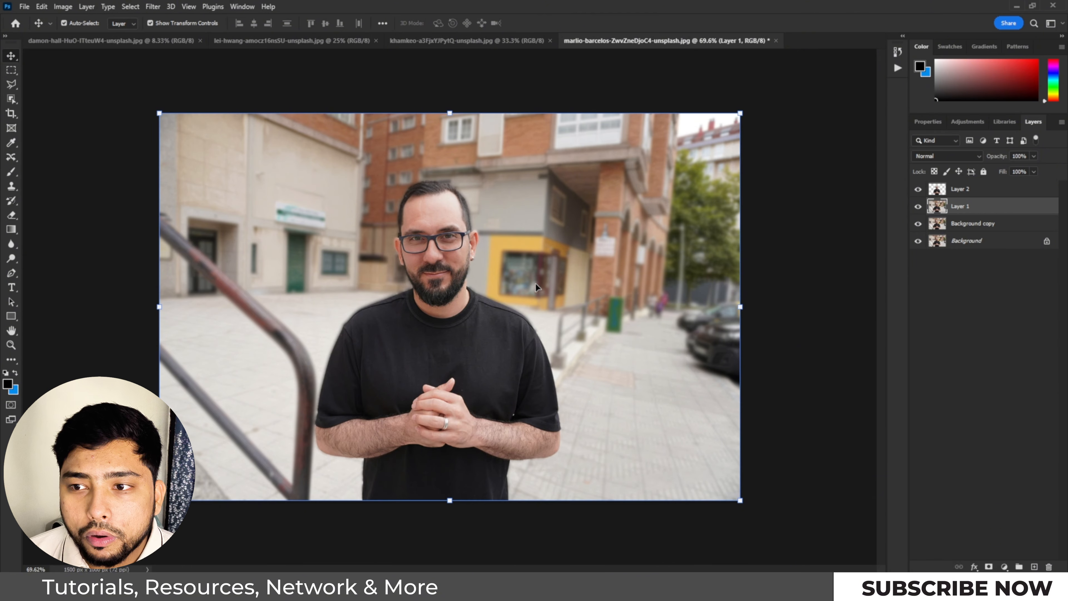
pyautogui.scroll(-2, 492, 267)
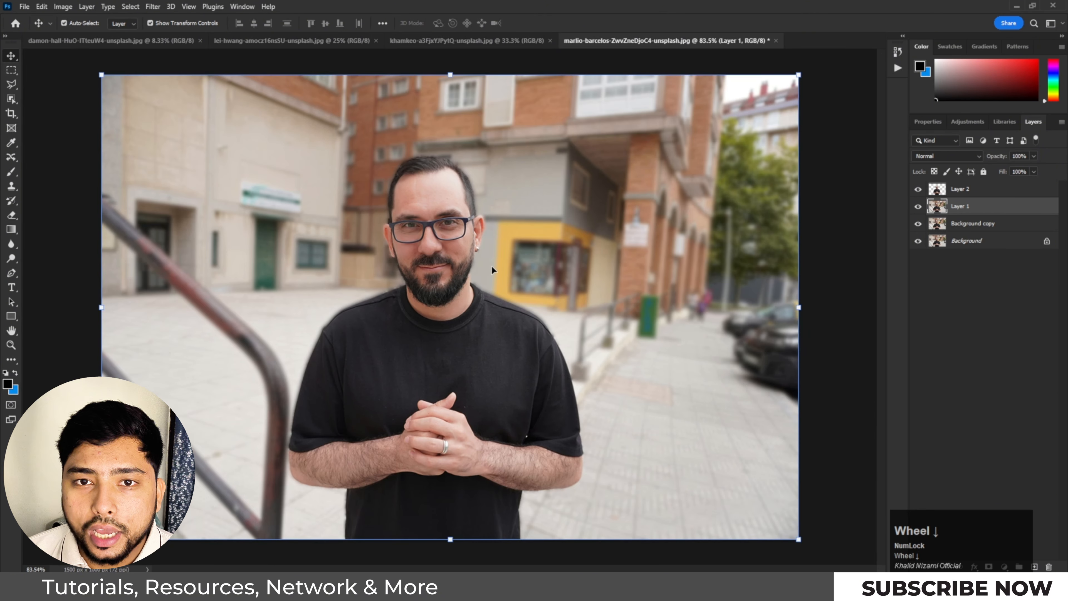
pyautogui.scroll(-3, 491, 265)
pyautogui.click(12, 55)
pyautogui.click(110, 76)
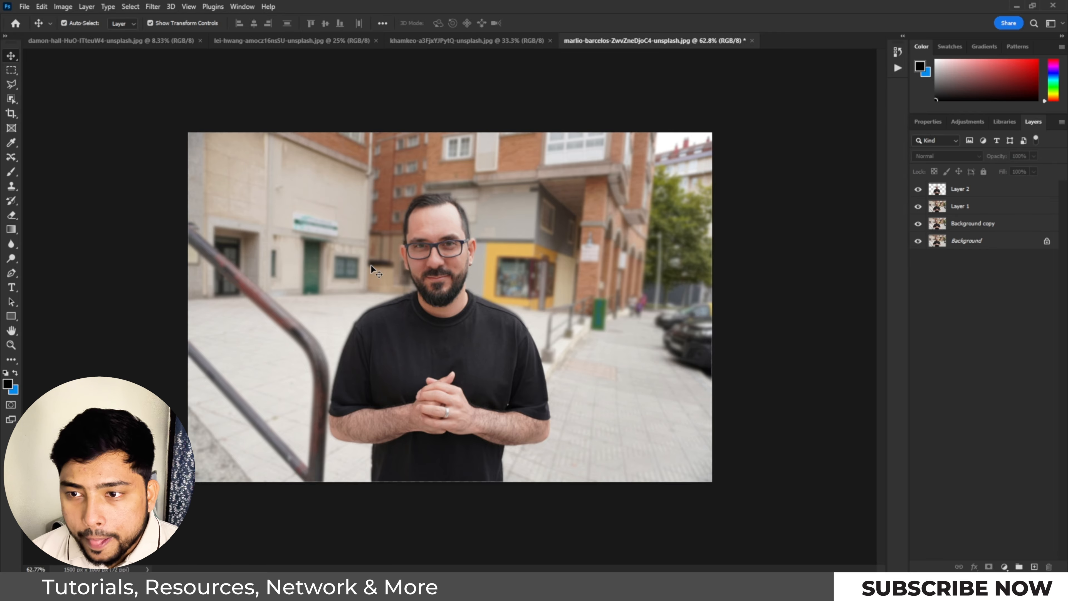
pyautogui.scroll(-3, 371, 274)
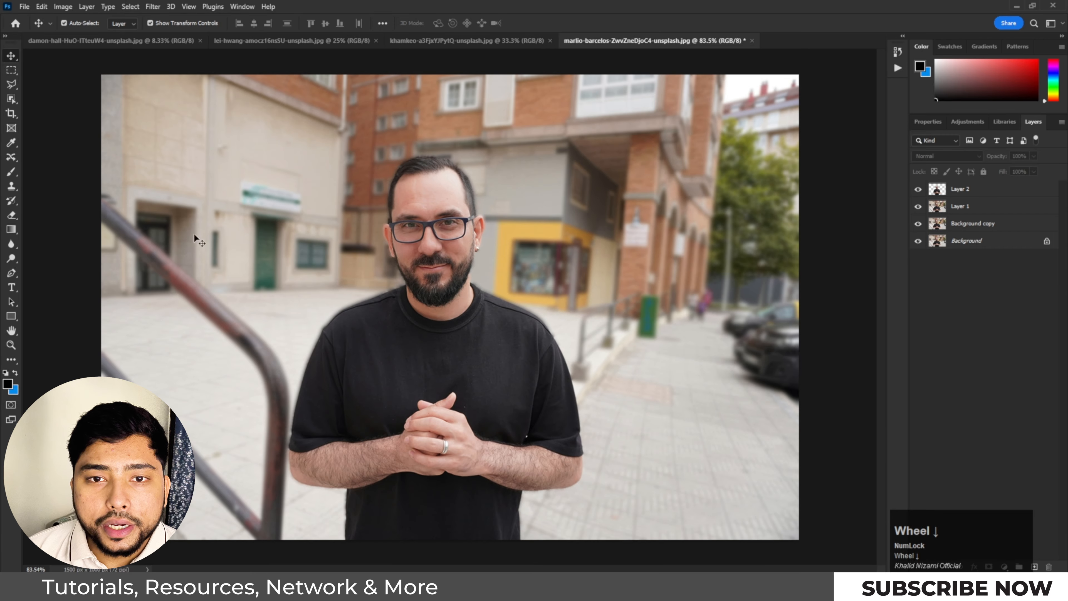
# Step: Choose the Sharpen tool and make Layer 2, the cut-out of the man, the active layer
pyautogui.click(9, 60)
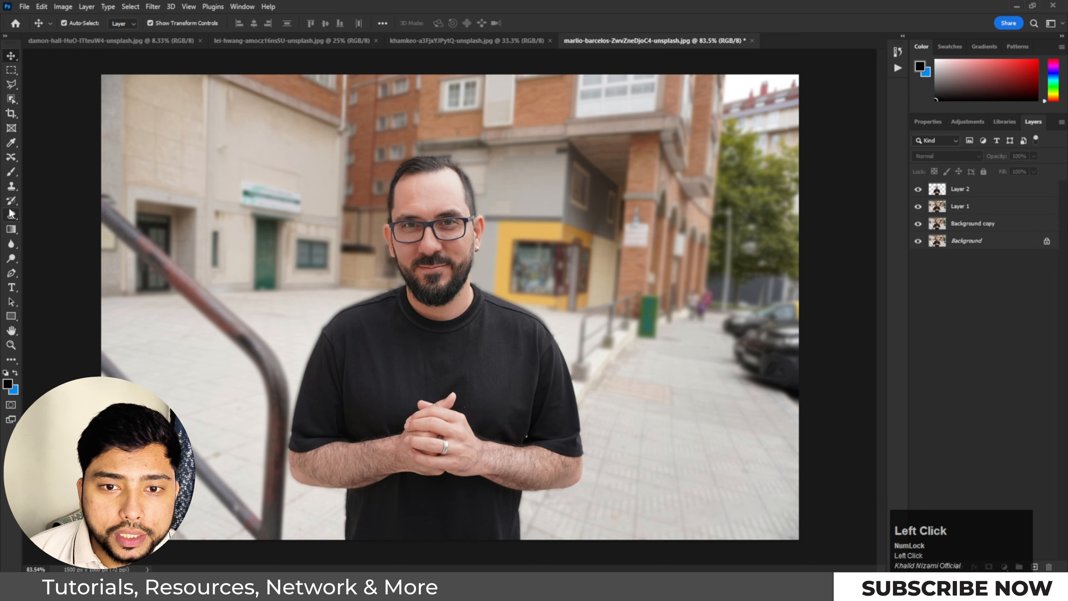
pyautogui.rightClick(13, 247)
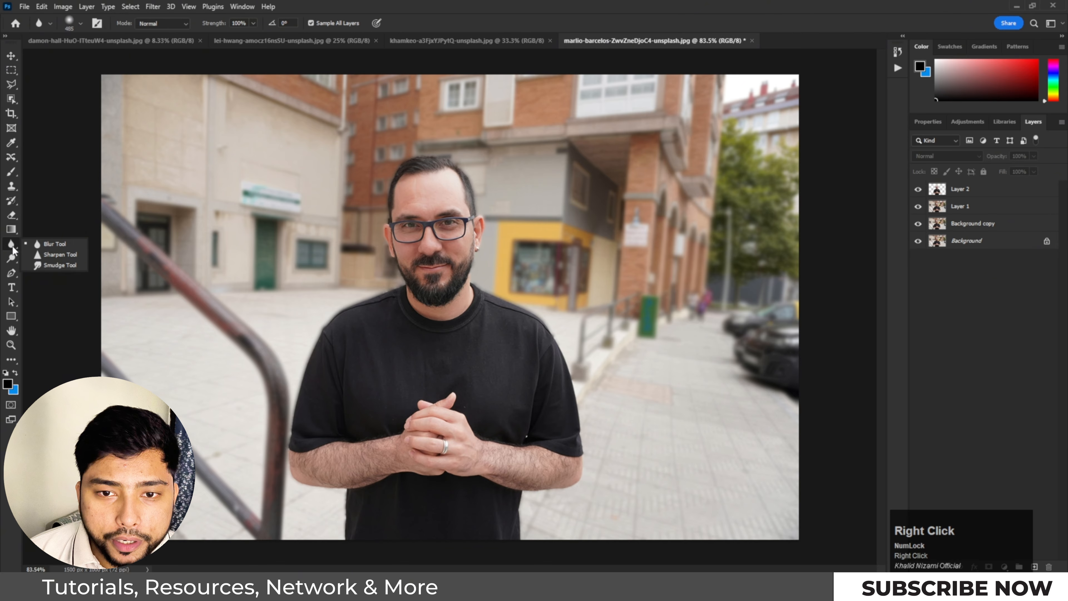
pyautogui.click(60, 254)
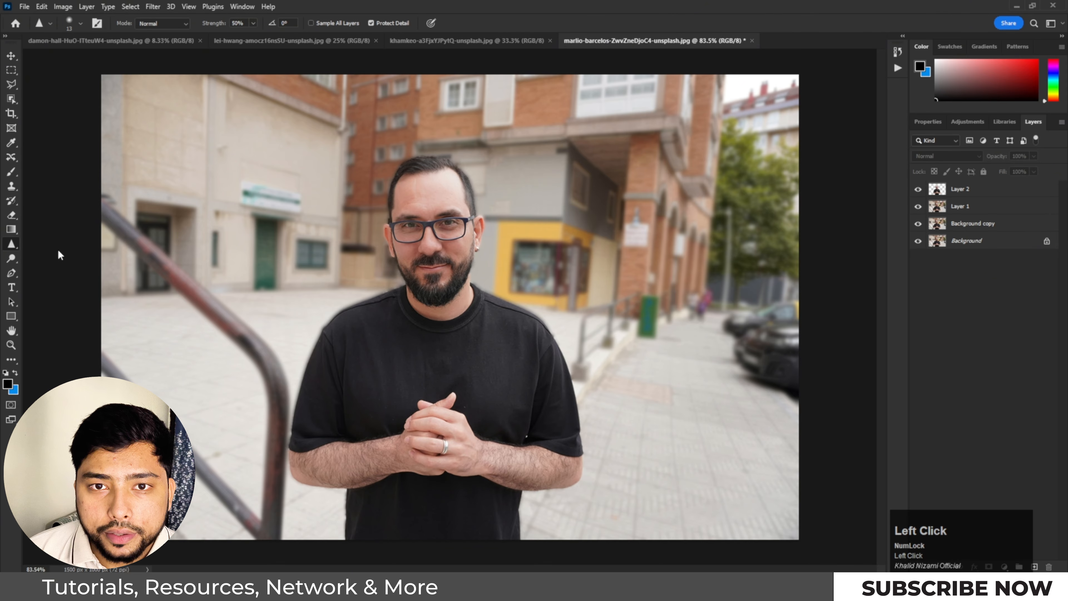
pyautogui.click(11, 55)
pyautogui.click(960, 190)
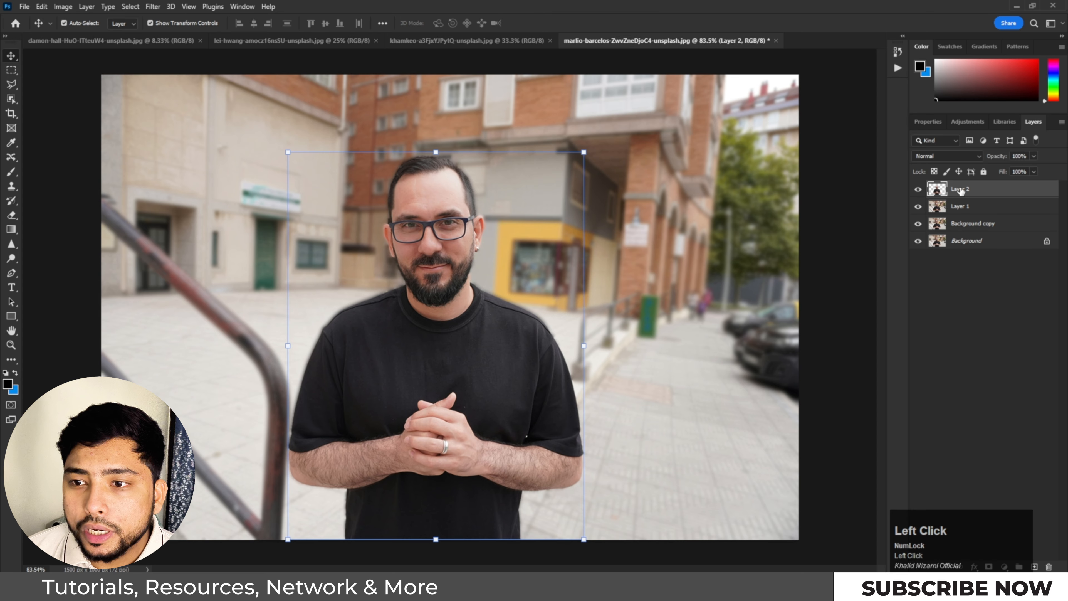
# Step: Activate the Sharpen tool at 50% strength and enlarge its soft brush to 47 px
pyautogui.scroll(-3, 433, 244)
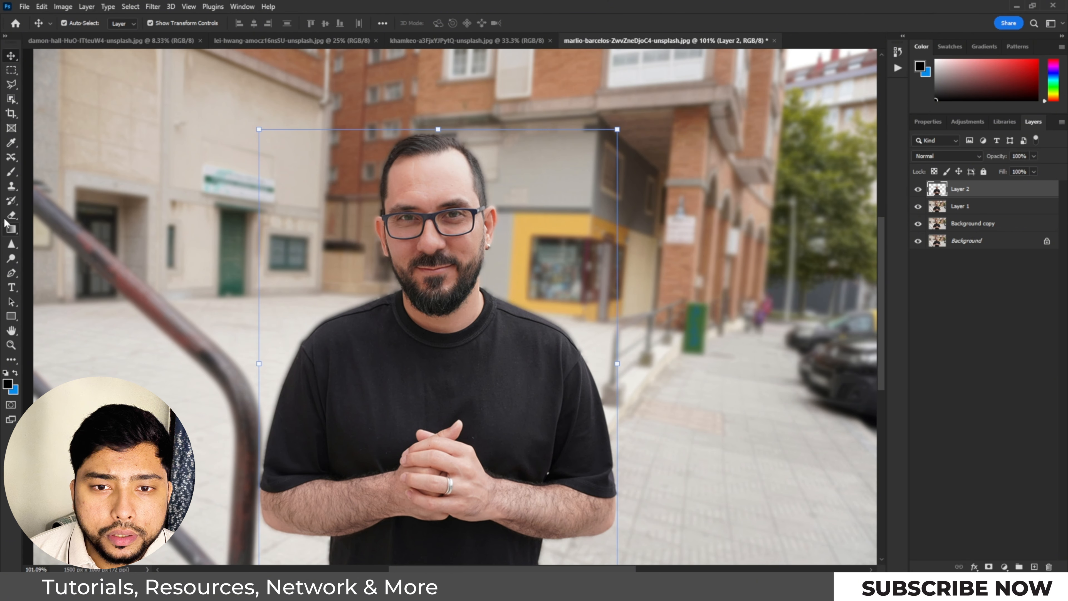
pyautogui.click(12, 246)
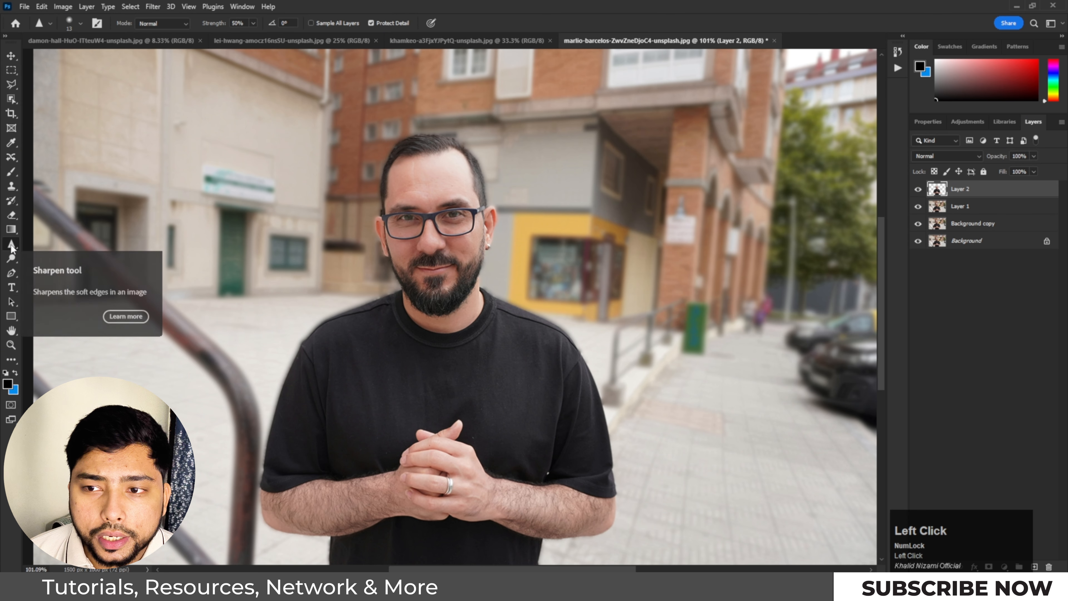
pyautogui.keyDown('alt'); pyautogui.rightClick(426, 240); pyautogui.keyUp('alt')
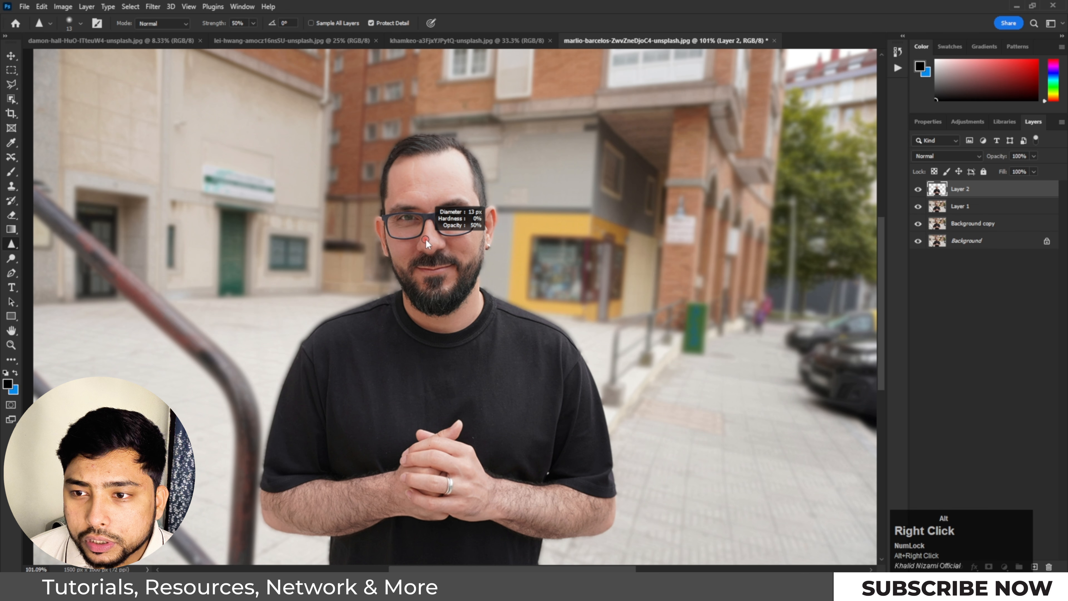
# Step: Try sharpening the man's hair directly on Layer 2, and undo the strokes
pyautogui.scroll(3, 434, 239)
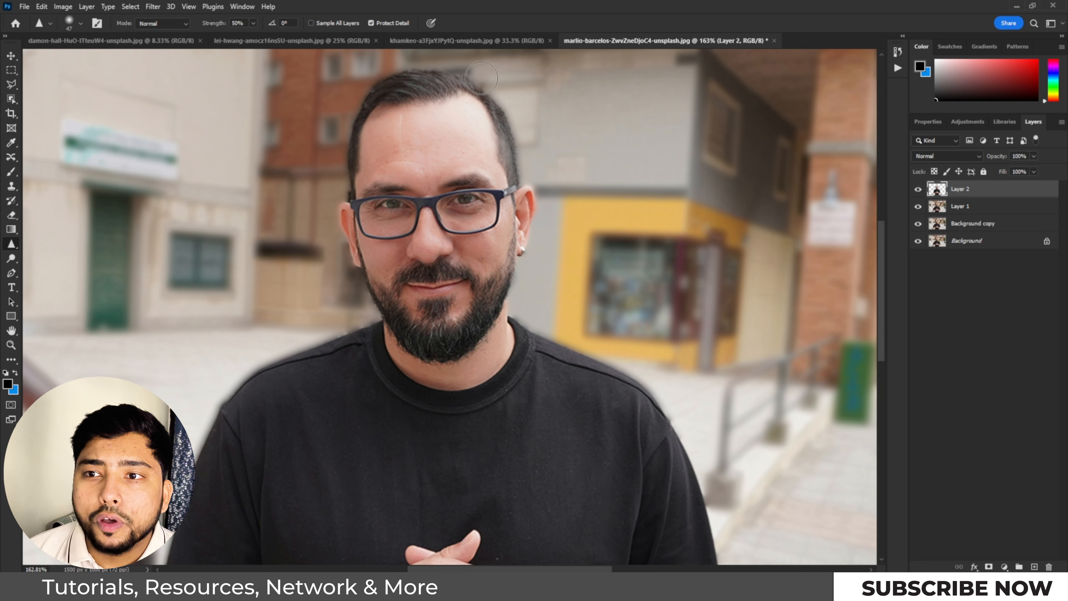
pyautogui.scroll(-3, 395, 94)
pyautogui.scroll(5, 462, 126)
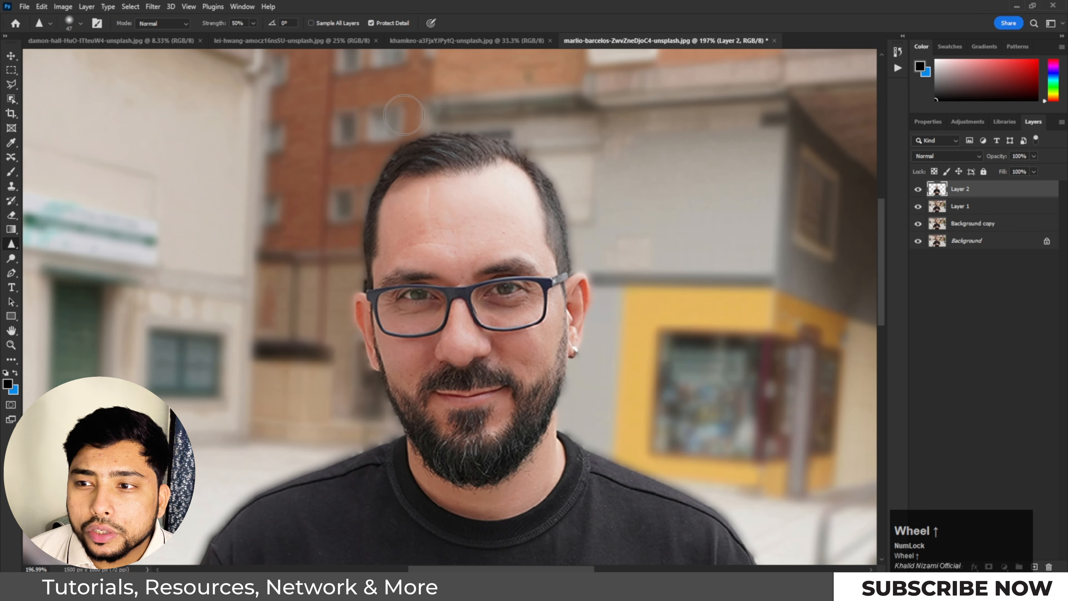
pyautogui.click(495, 157)
pyautogui.moveTo(495, 156)
pyautogui.mouseDown()
pyautogui.moveTo(450, 154)
pyautogui.moveTo(461, 157)
pyautogui.moveTo(367, 179)
pyautogui.moveTo(442, 168)
pyautogui.moveTo(371, 200)
pyautogui.moveTo(388, 184)
pyautogui.moveTo(343, 242)
pyautogui.mouseUp()
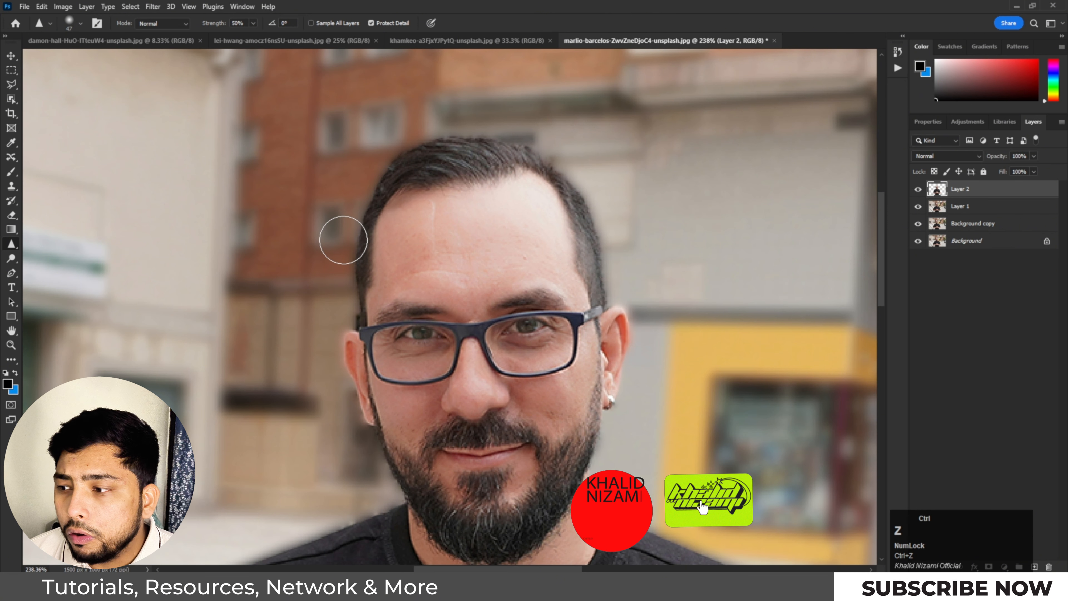
# Step: Add an empty layer above Layer 2 and enable Sample All Layers for the Sharpen tool
pyautogui.scroll(-2, 727, 232)
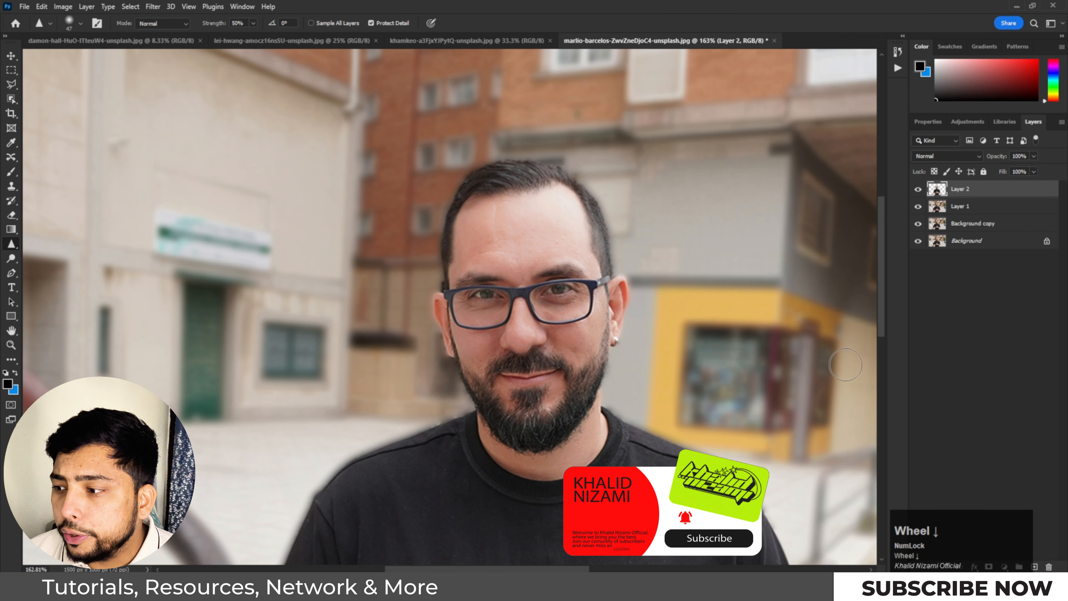
pyautogui.click(1036, 566)
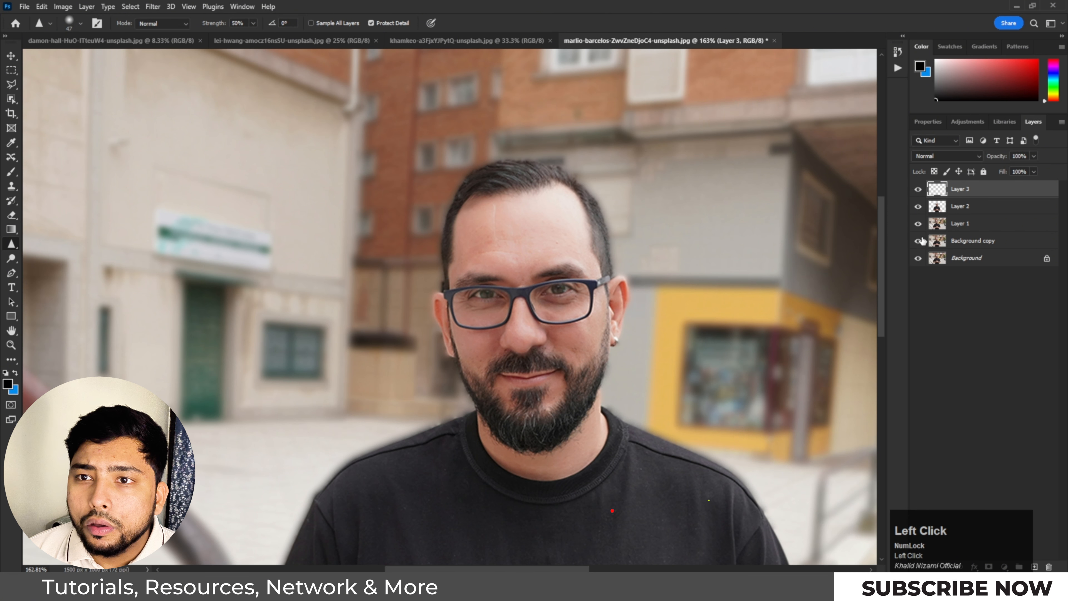
pyautogui.click(311, 23)
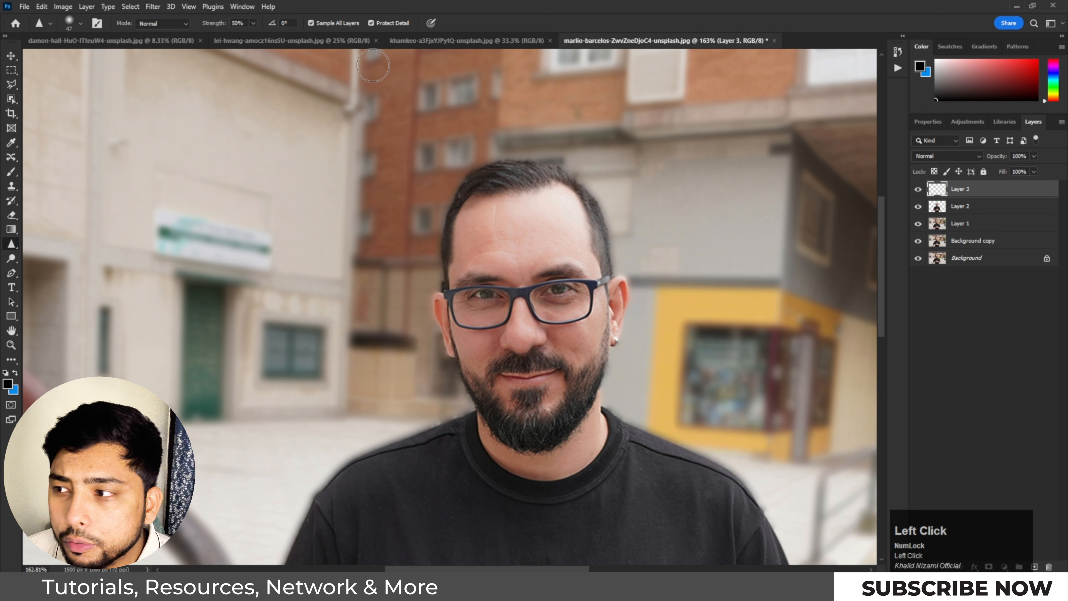
# Step: Sharpen the man's hair across the top and both sides of his head on the empty Layer 3 at 50% strength
pyautogui.scroll(2, 533, 229)
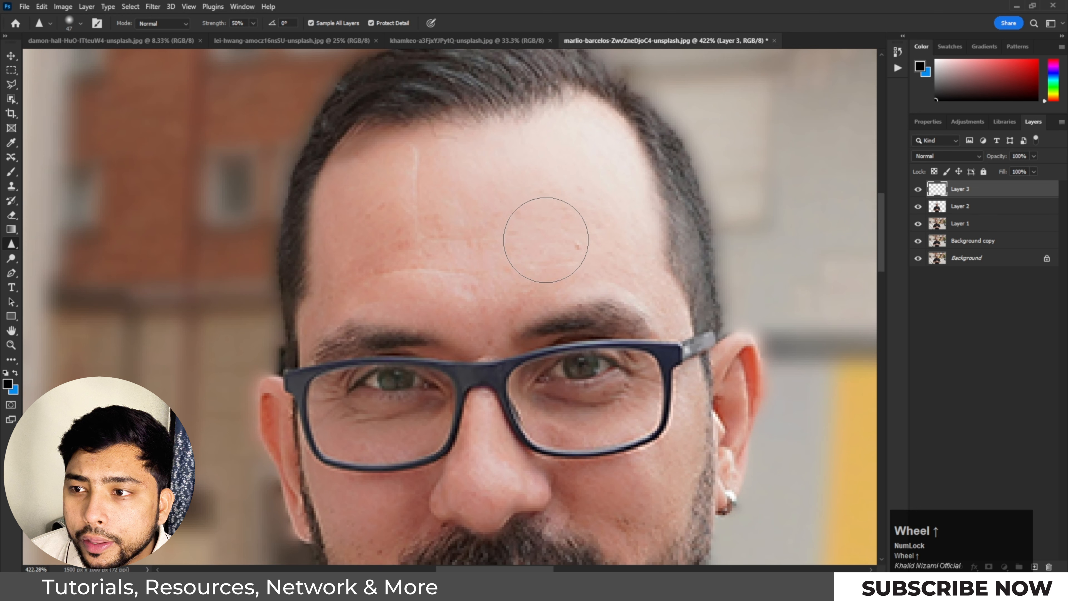
pyautogui.scroll(-2, 545, 234)
pyautogui.scroll(4, 549, 231)
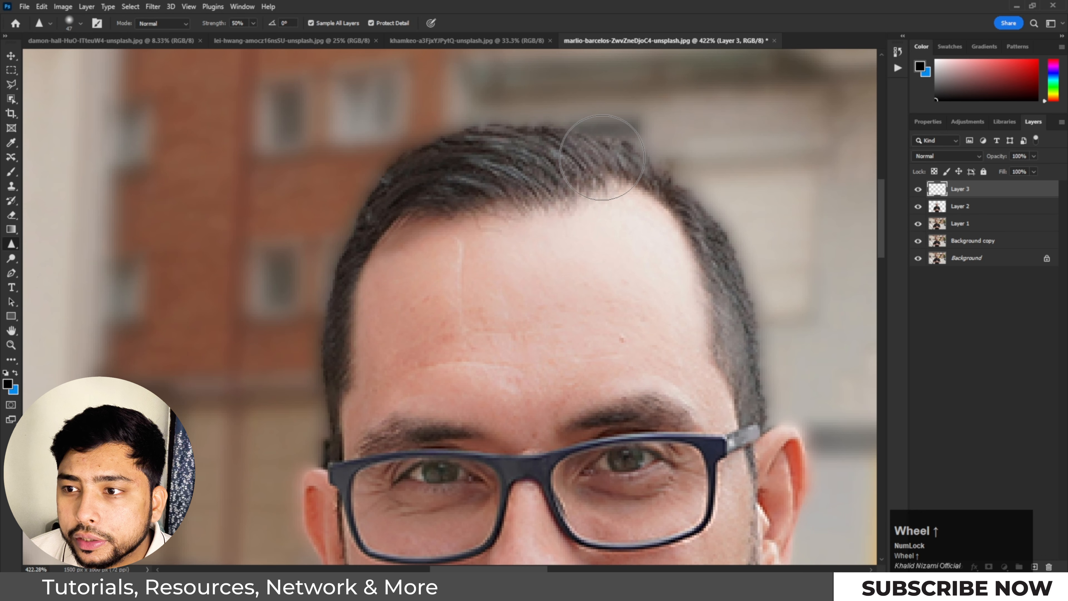
pyautogui.moveTo(602, 158)
pyautogui.mouseDown()
pyautogui.moveTo(519, 136)
pyautogui.moveTo(575, 152)
pyautogui.mouseUp()
pyautogui.moveTo(413, 158)
pyautogui.mouseDown()
pyautogui.moveTo(412, 184)
pyautogui.moveTo(448, 186)
pyautogui.moveTo(364, 205)
pyautogui.moveTo(444, 178)
pyautogui.moveTo(370, 209)
pyautogui.moveTo(463, 158)
pyautogui.moveTo(310, 224)
pyautogui.moveTo(457, 171)
pyautogui.moveTo(394, 209)
pyautogui.moveTo(423, 177)
pyautogui.moveTo(332, 249)
pyautogui.moveTo(366, 213)
pyautogui.moveTo(325, 282)
pyautogui.moveTo(344, 239)
pyautogui.moveTo(316, 335)
pyautogui.moveTo(317, 297)
pyautogui.moveTo(316, 369)
pyautogui.moveTo(320, 328)
pyautogui.moveTo(336, 415)
pyautogui.moveTo(319, 342)
pyautogui.moveTo(325, 377)
pyautogui.mouseUp()
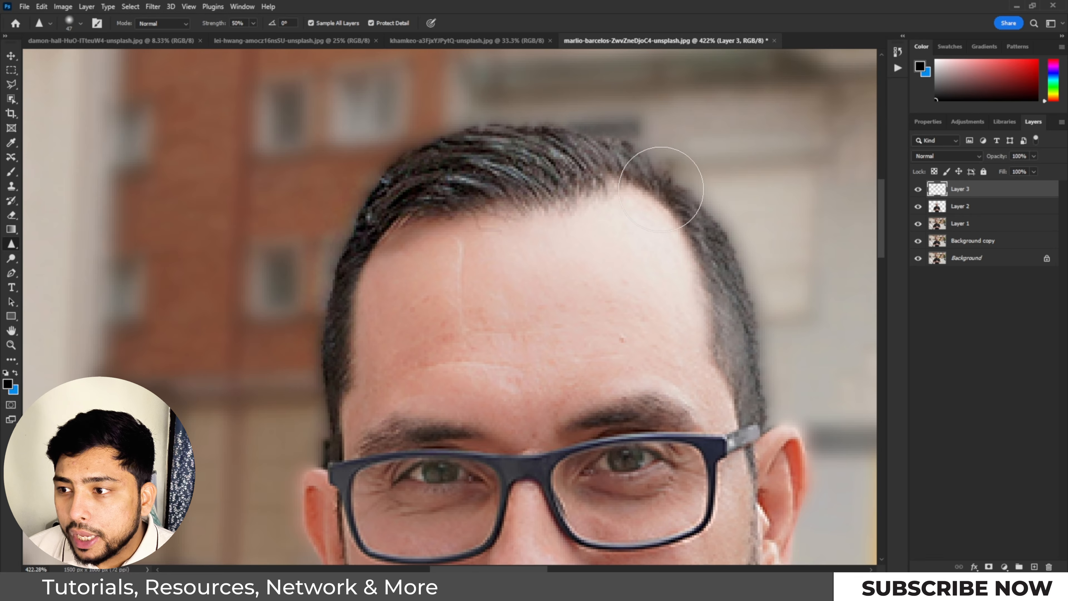
pyautogui.moveTo(662, 189)
pyautogui.mouseDown()
pyautogui.moveTo(741, 362)
pyautogui.moveTo(733, 307)
pyautogui.moveTo(740, 379)
pyautogui.moveTo(710, 366)
pyautogui.mouseUp()
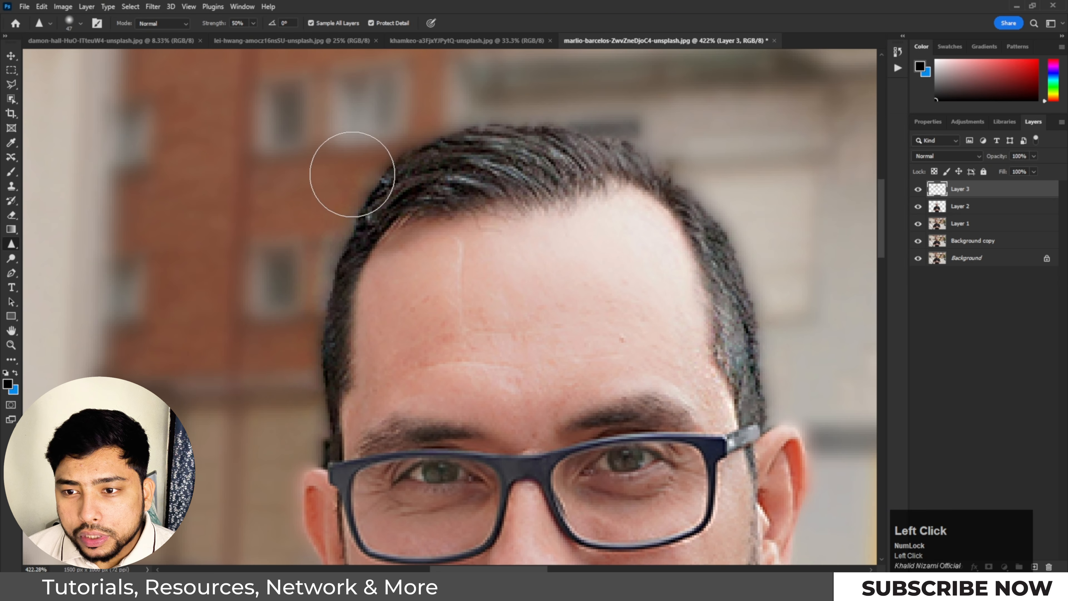
pyautogui.moveTo(310, 274)
pyautogui.mouseDown()
pyautogui.moveTo(329, 328)
pyautogui.moveTo(352, 281)
pyautogui.mouseUp()
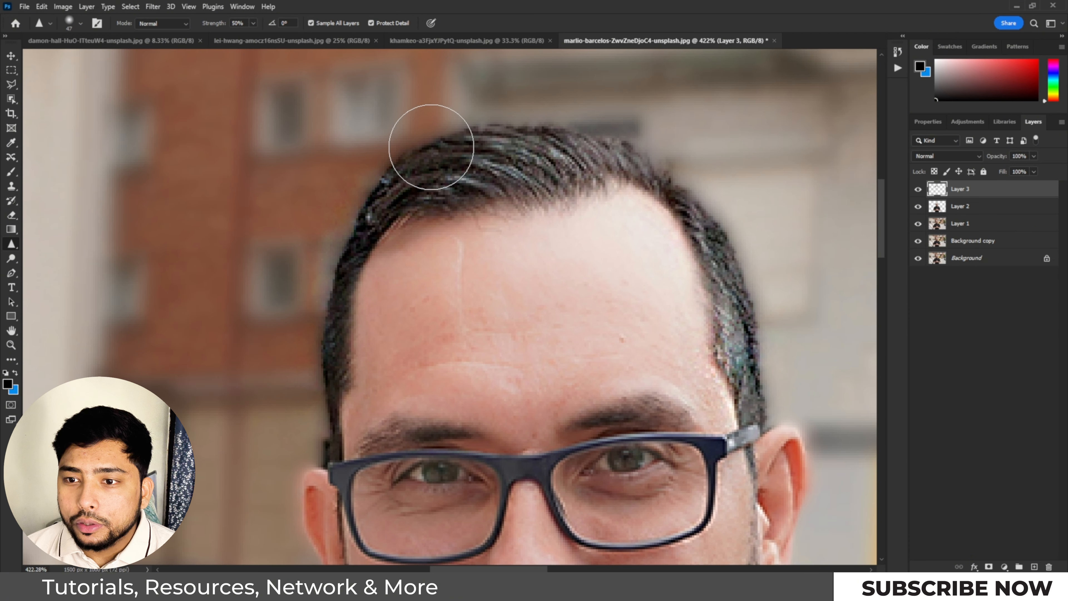
pyautogui.click(428, 170)
pyautogui.moveTo(428, 171)
pyautogui.mouseDown()
pyautogui.moveTo(352, 232)
pyautogui.moveTo(328, 342)
pyautogui.moveTo(333, 410)
pyautogui.moveTo(323, 460)
pyautogui.moveTo(335, 453)
pyautogui.mouseUp()
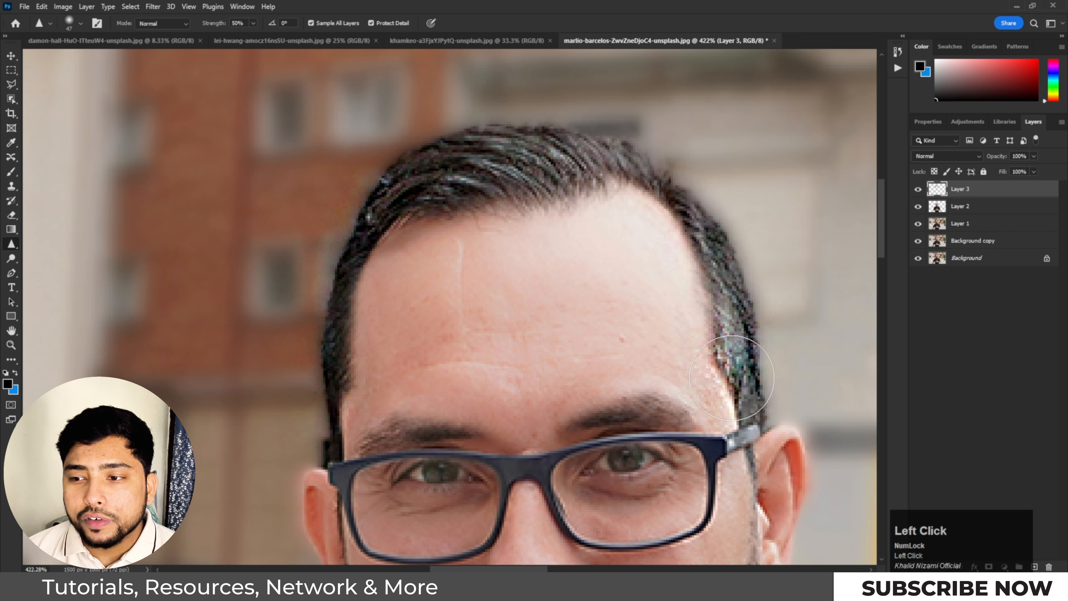
# Step: Toggle Layer 3's visibility to compare the sharpened hair with the original, and leave the layer visible
pyautogui.scroll(-1, 642, 276)
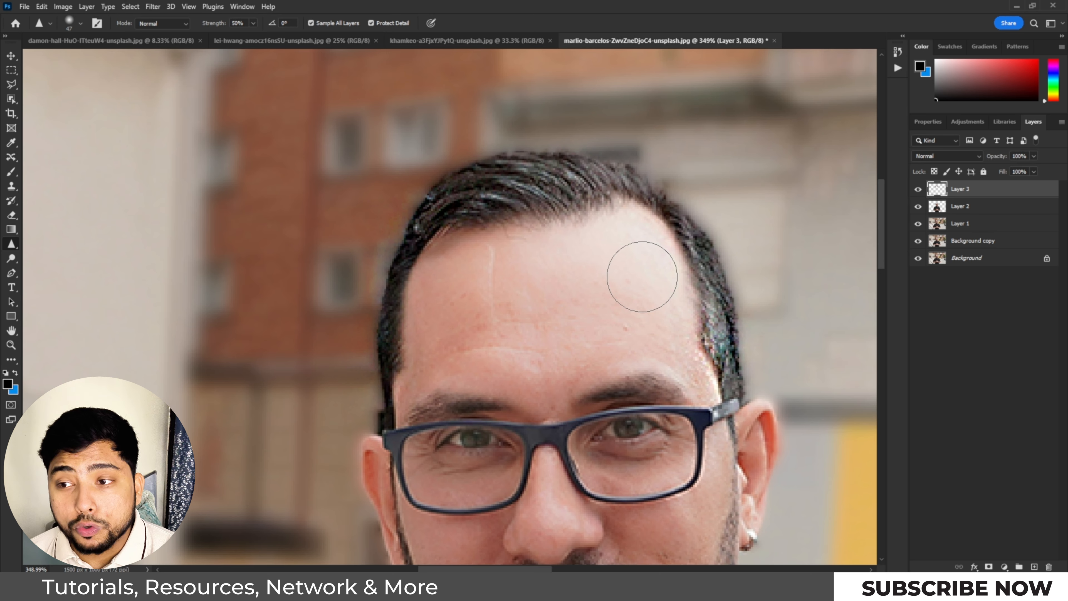
pyautogui.scroll(-5, 410, 325)
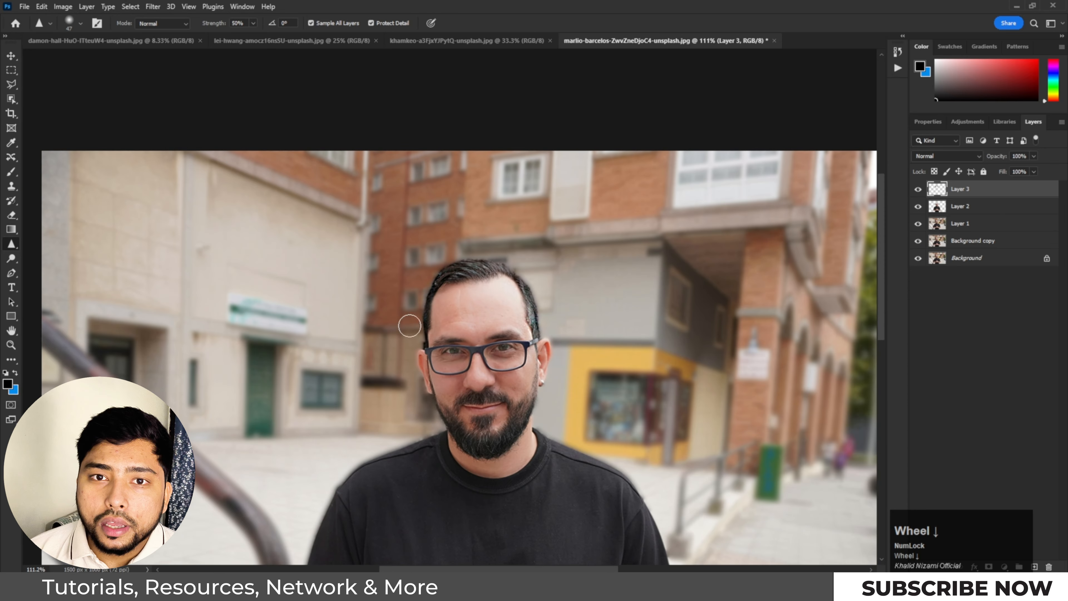
pyautogui.click(11, 55)
pyautogui.scroll(-2, 421, 235)
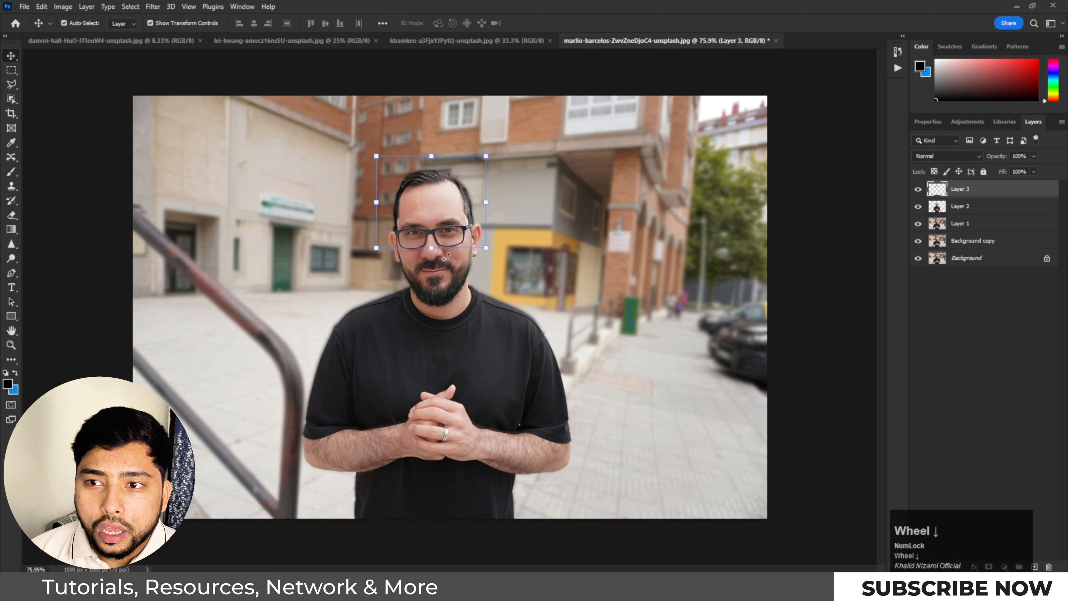
pyautogui.scroll(1, 438, 253)
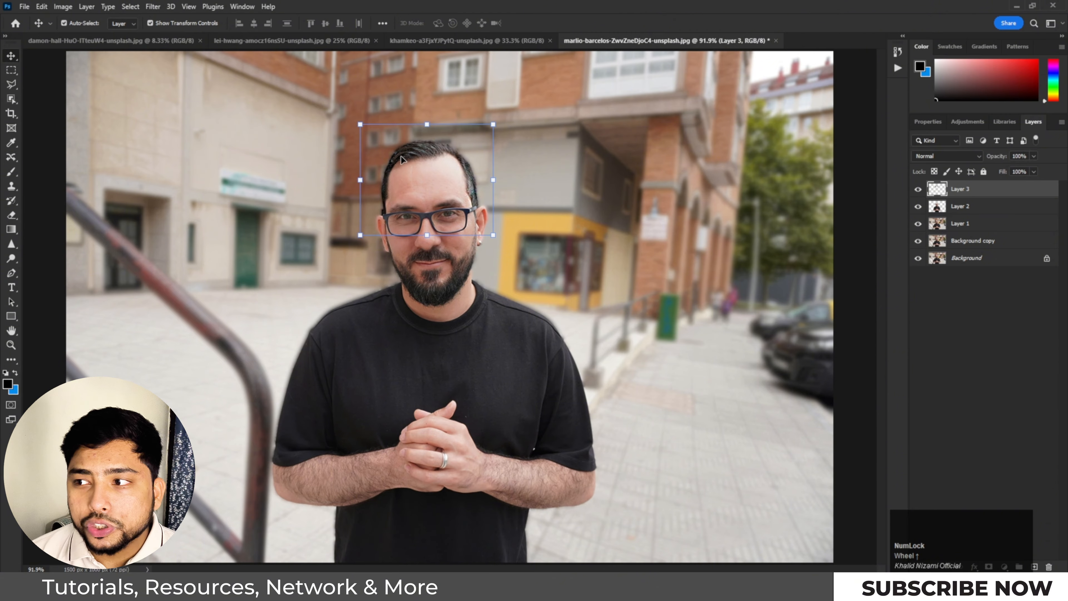
pyautogui.click(917, 191)
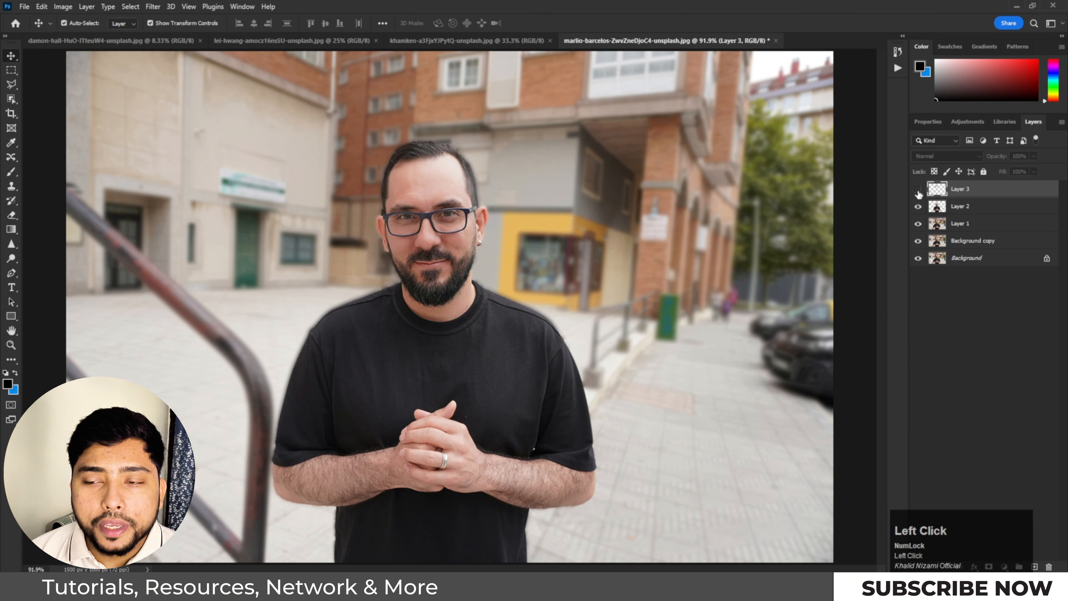
pyautogui.click(917, 190)
pyautogui.click(918, 191)
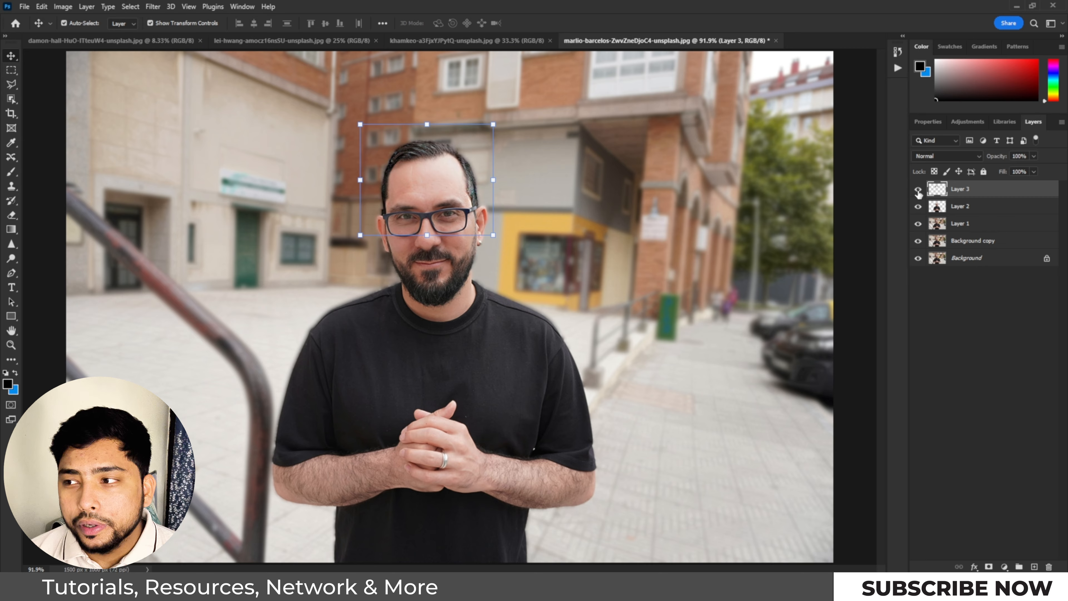
pyautogui.click(918, 191)
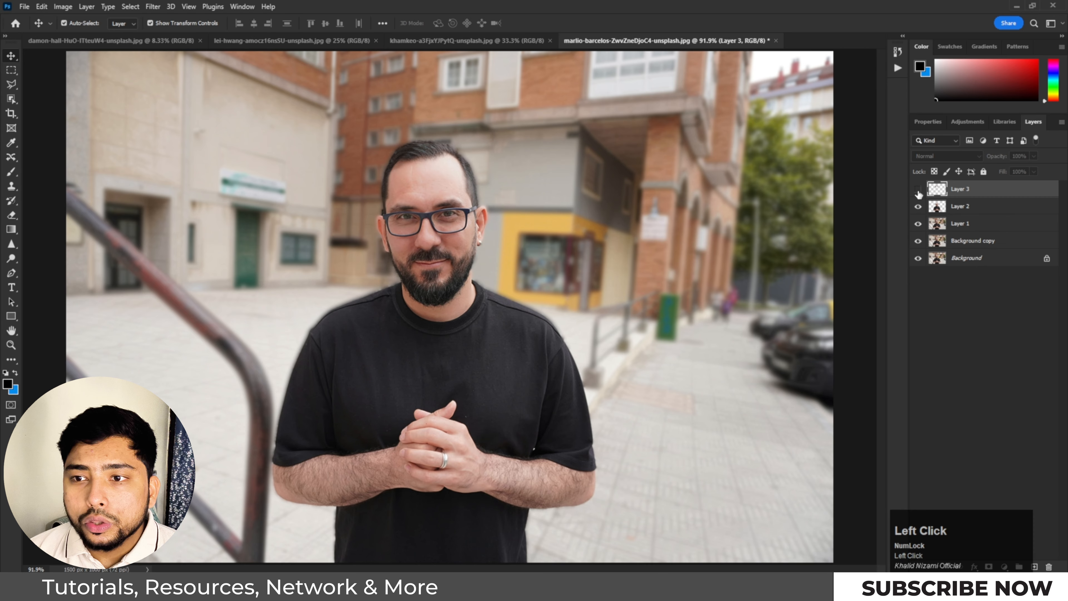
pyautogui.click(918, 190)
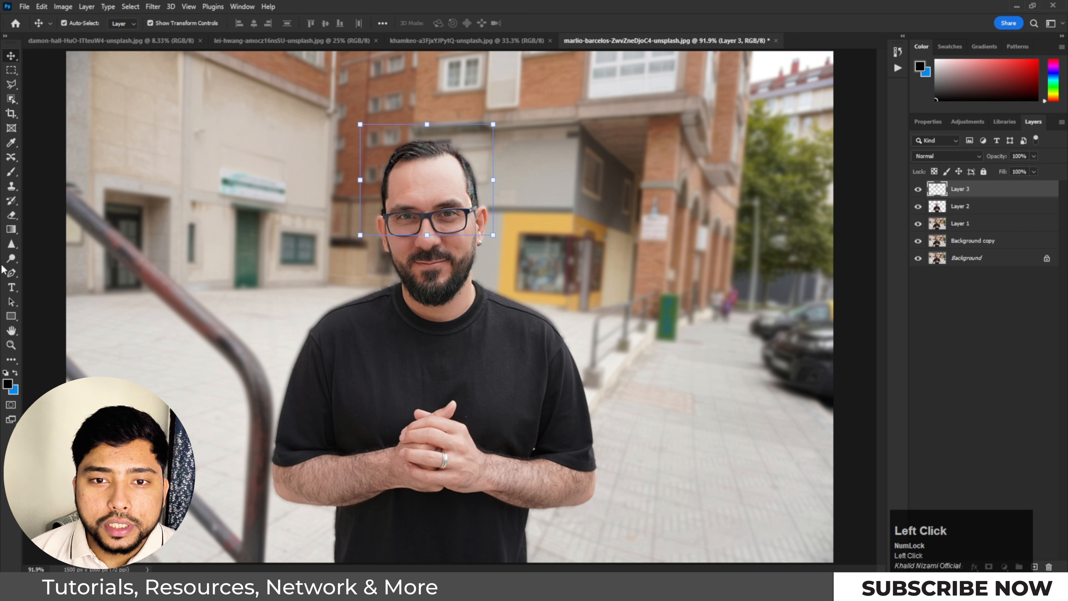
# Step: Choose the Smudge tool and give it the Hard Round brush at 92 px
pyautogui.rightClick(8, 247)
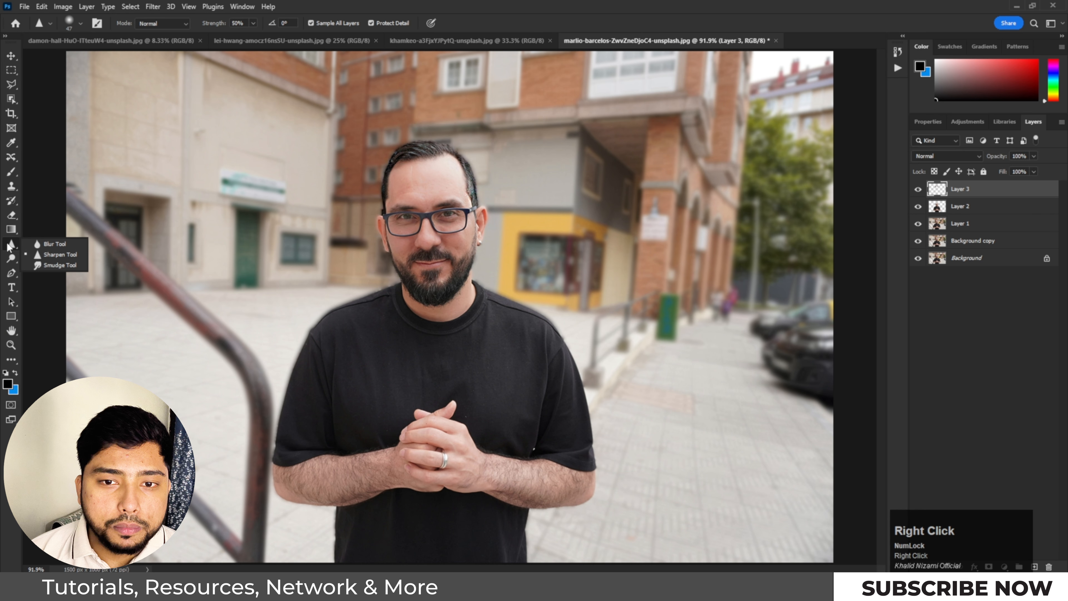
pyautogui.click(51, 264)
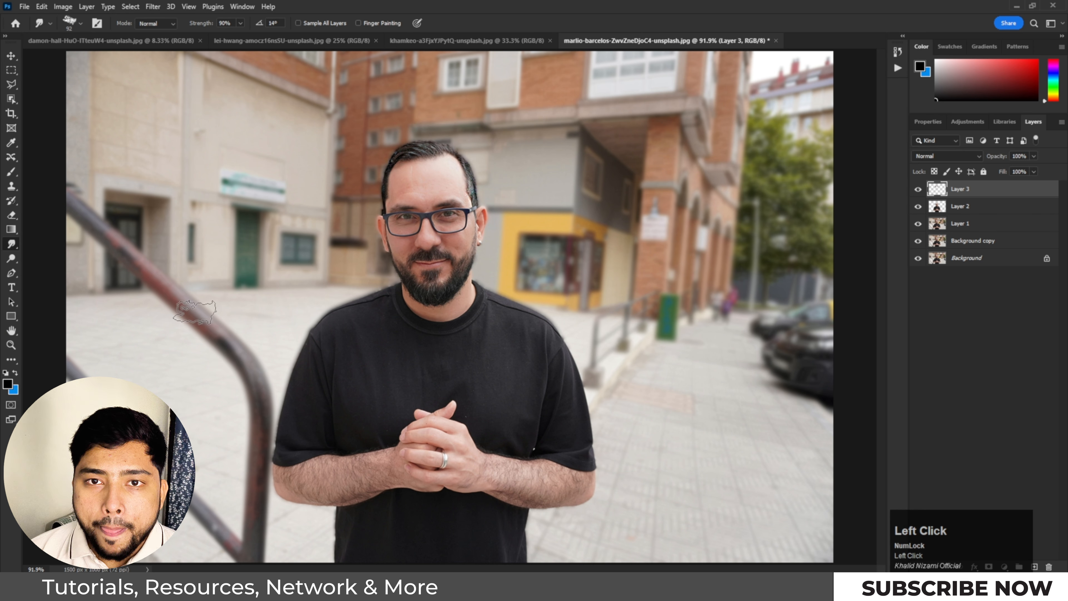
pyautogui.rightClick(203, 206)
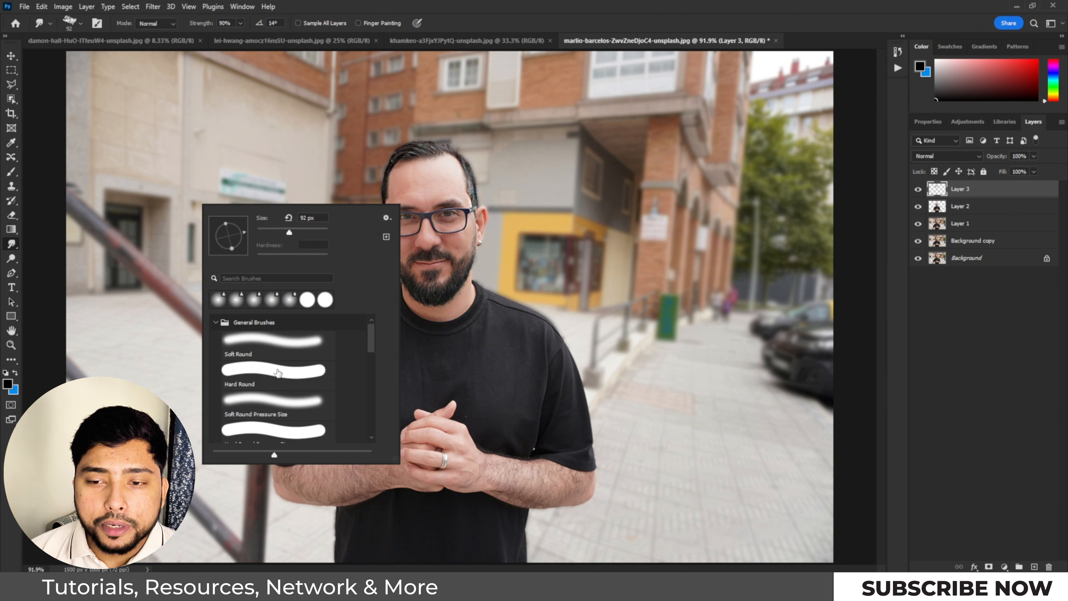
pyautogui.scroll(2, 287, 370)
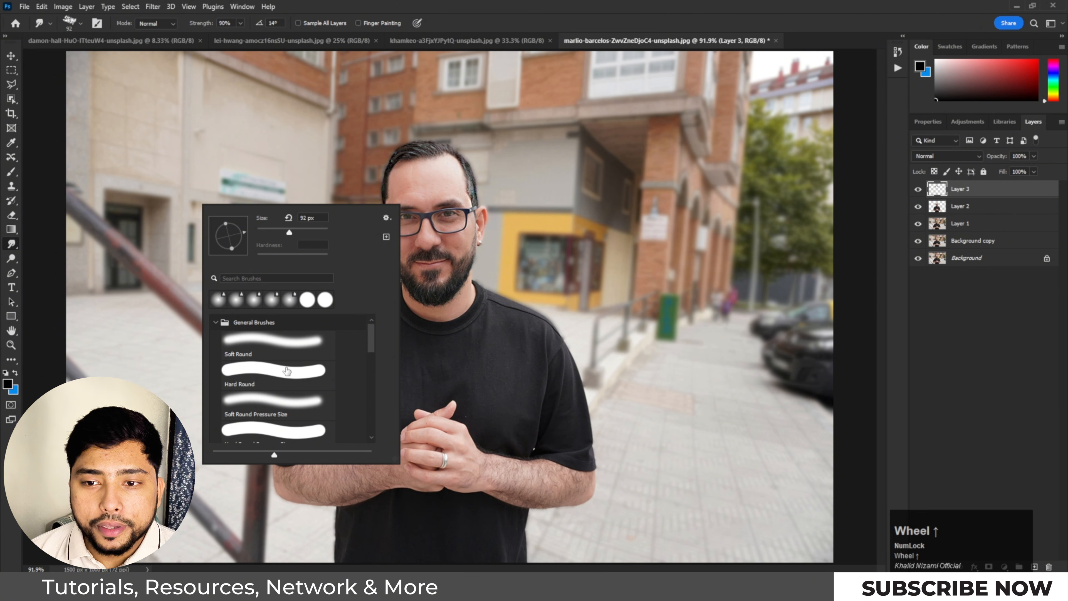
pyautogui.click(305, 384)
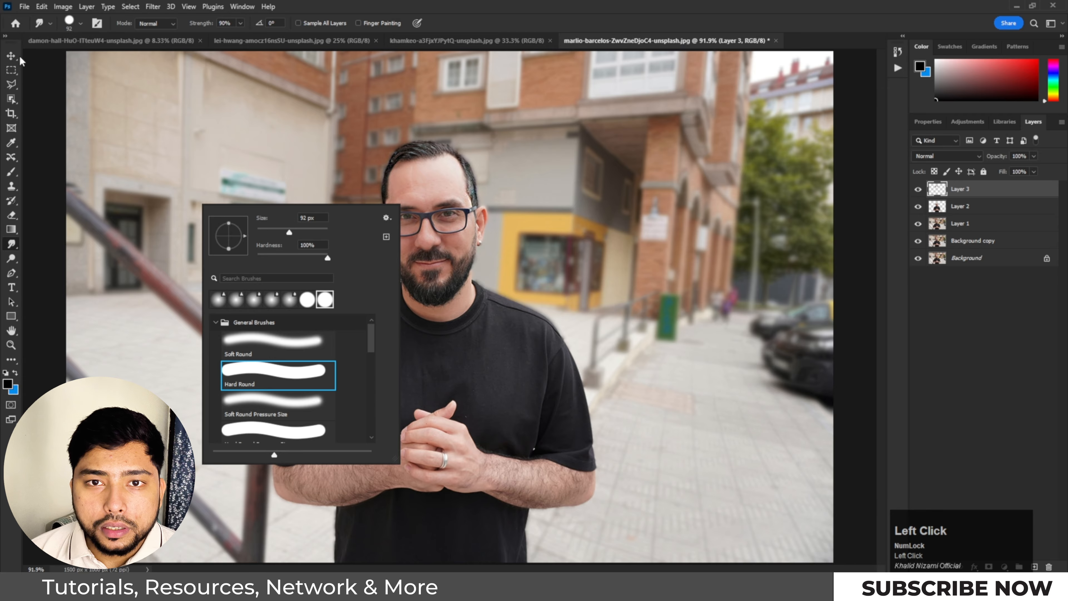
# Step: Create a new 1500 x 1500 px RGB document at 72 pixels/inch with a white background
pyautogui.click(11, 55)
pyautogui.click(24, 6)
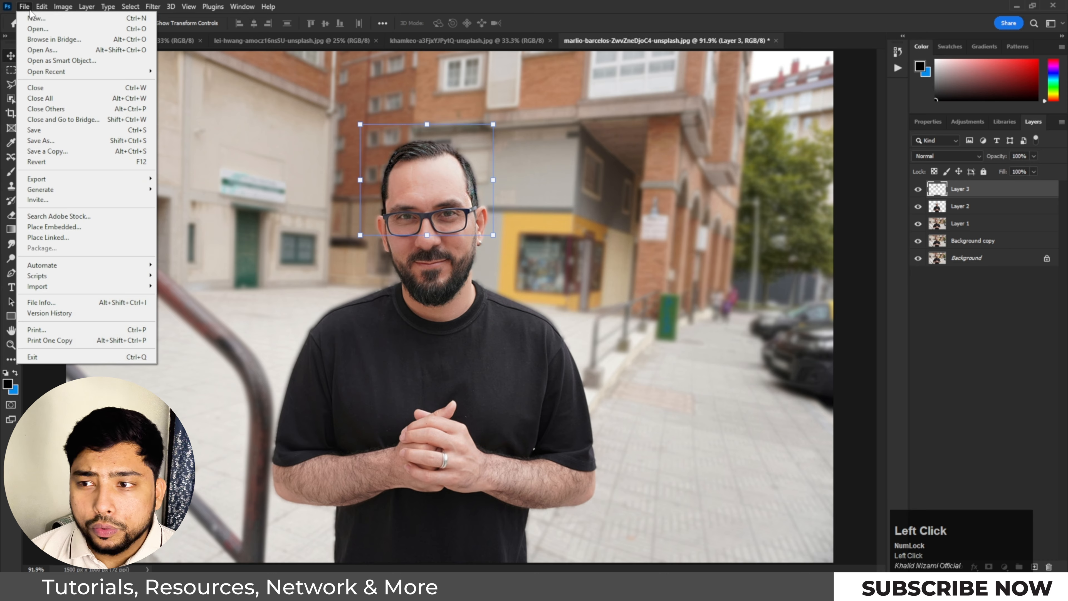
pyautogui.click(38, 16)
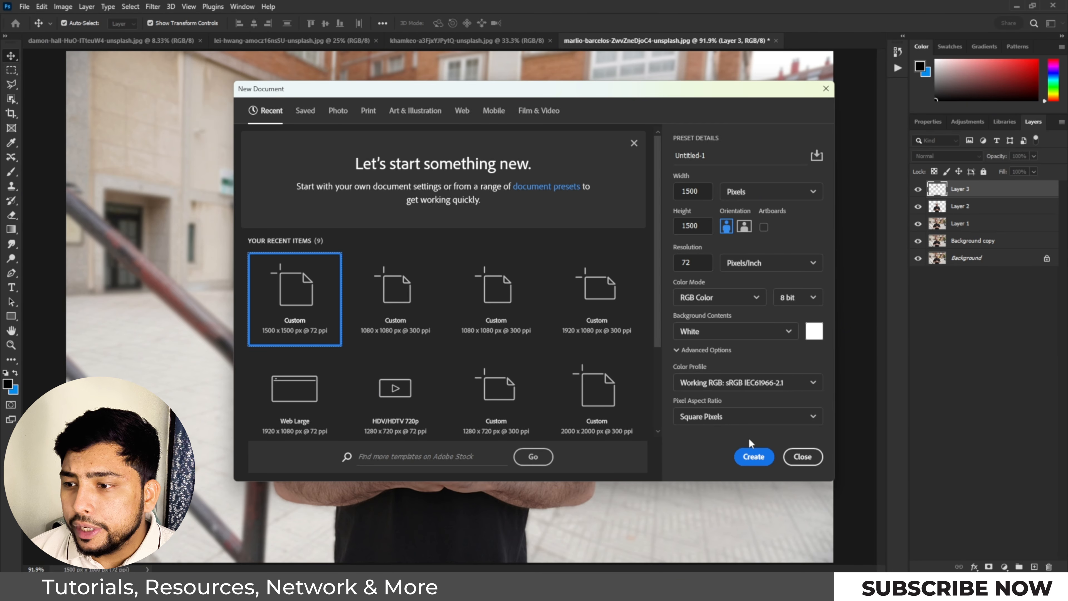
pyautogui.click(754, 456)
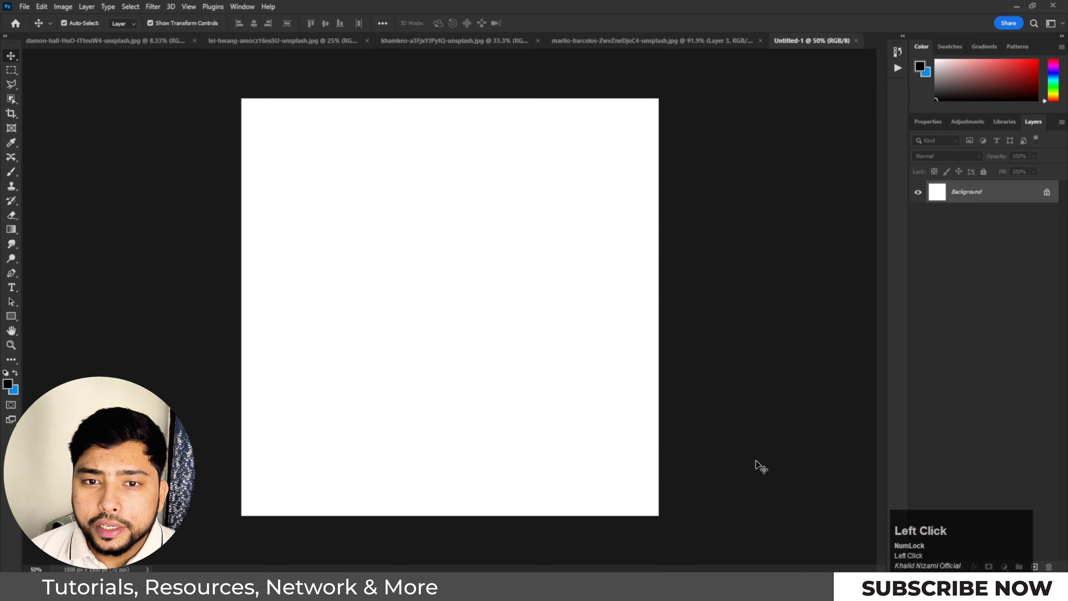
# Step: Choose the Brush tool and add an empty layer above the white Background in the new document
pyautogui.click(12, 173)
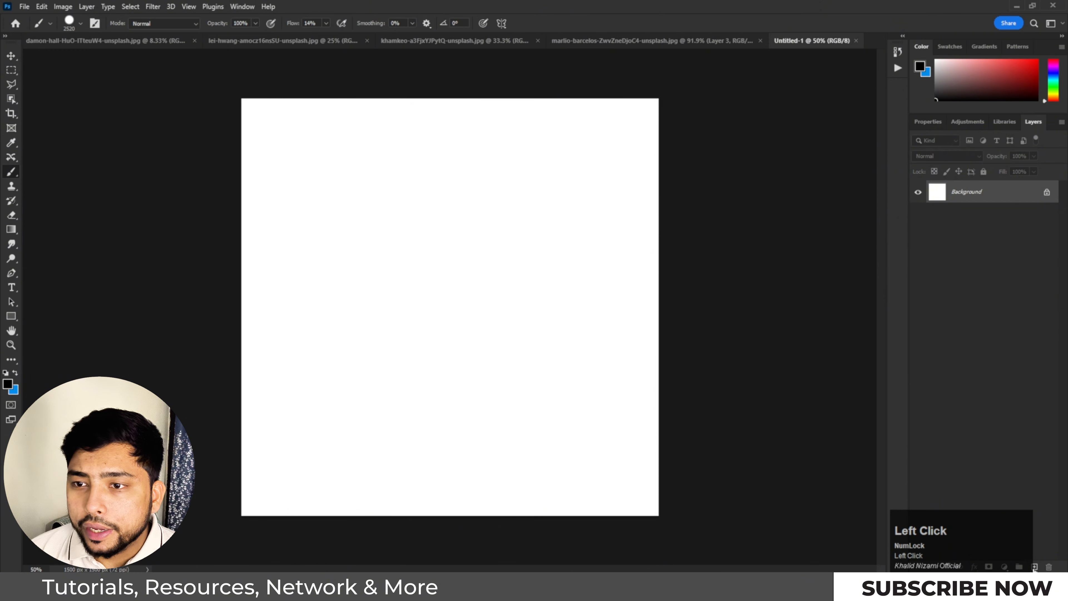
pyautogui.click(1033, 566)
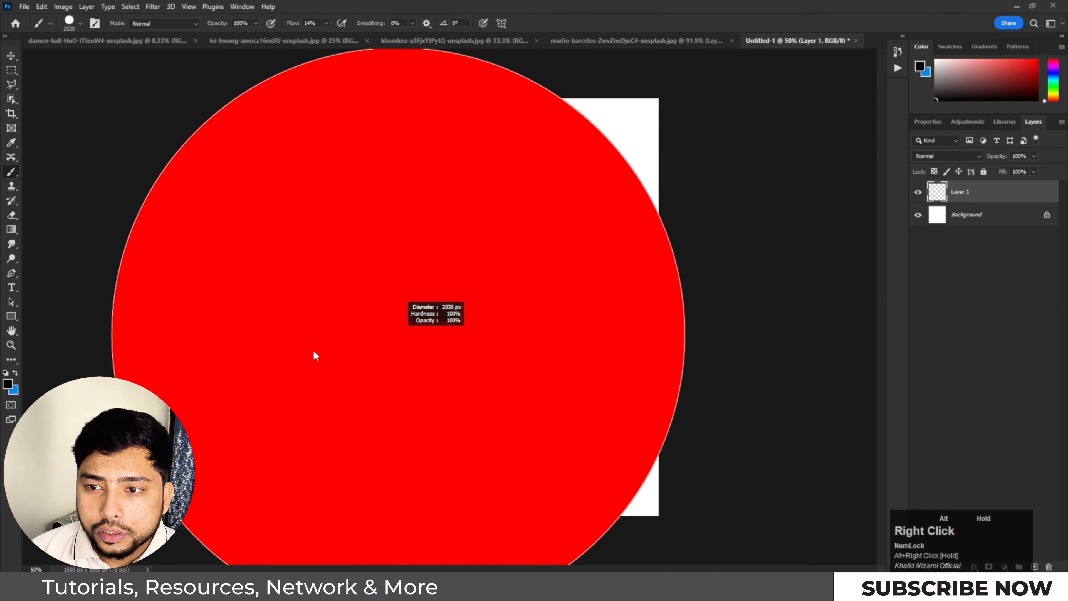